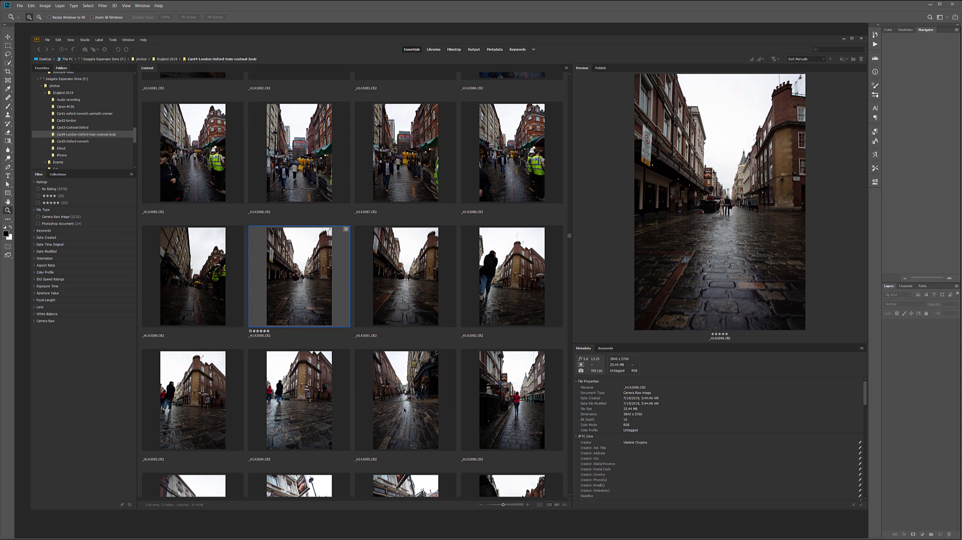
# Step: Select the five-star wet street photo _H1A3090.CR2 and open it in Camera Raw
pyautogui.click(406, 408)
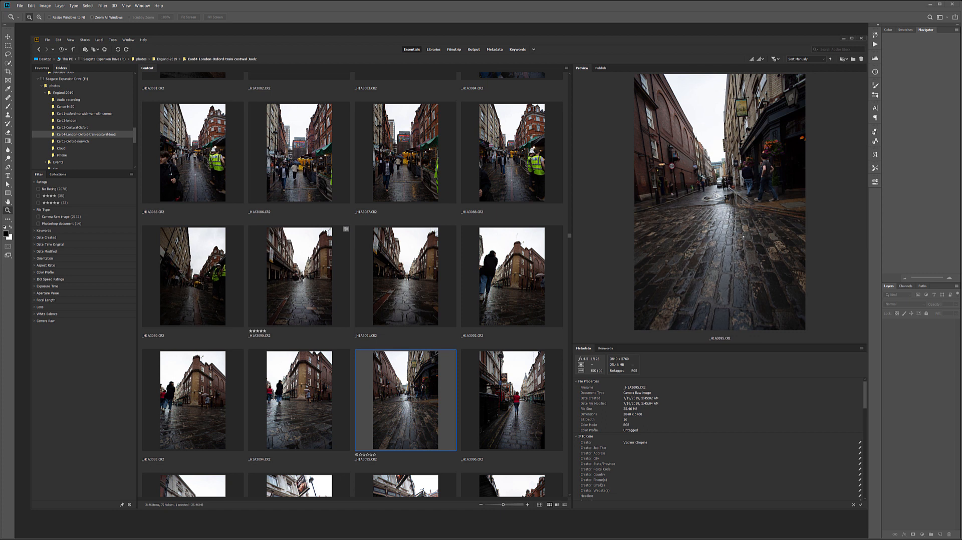
pyautogui.press('Up')
pyautogui.press('Left')
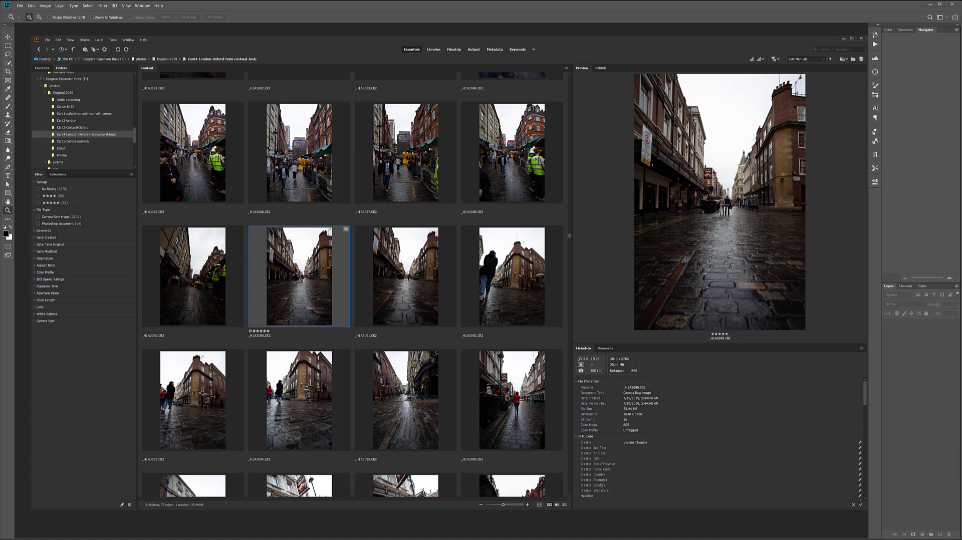
pyautogui.doubleClick(299, 276)
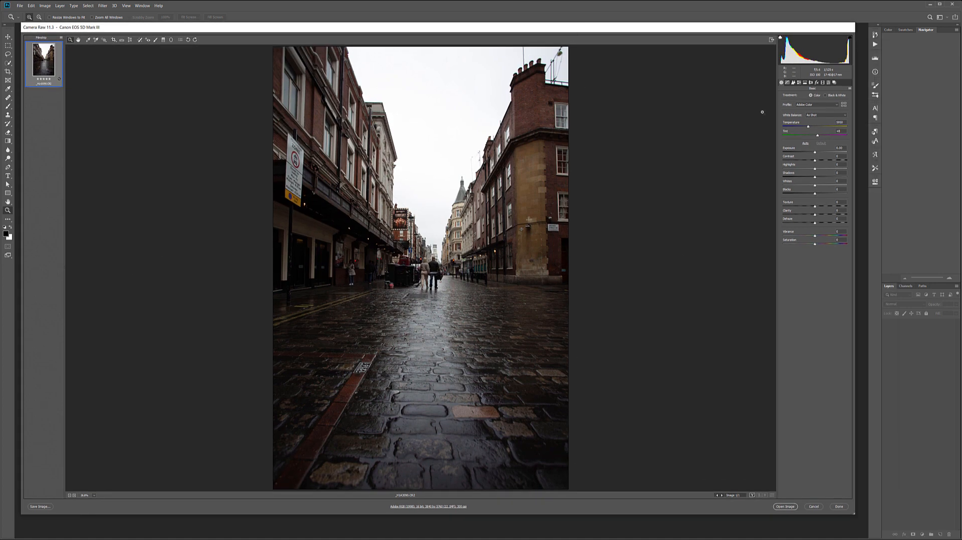
# Step: Remove chromatic aberration and enable lens profile corrections for the Canon lens
pyautogui.click(811, 82)
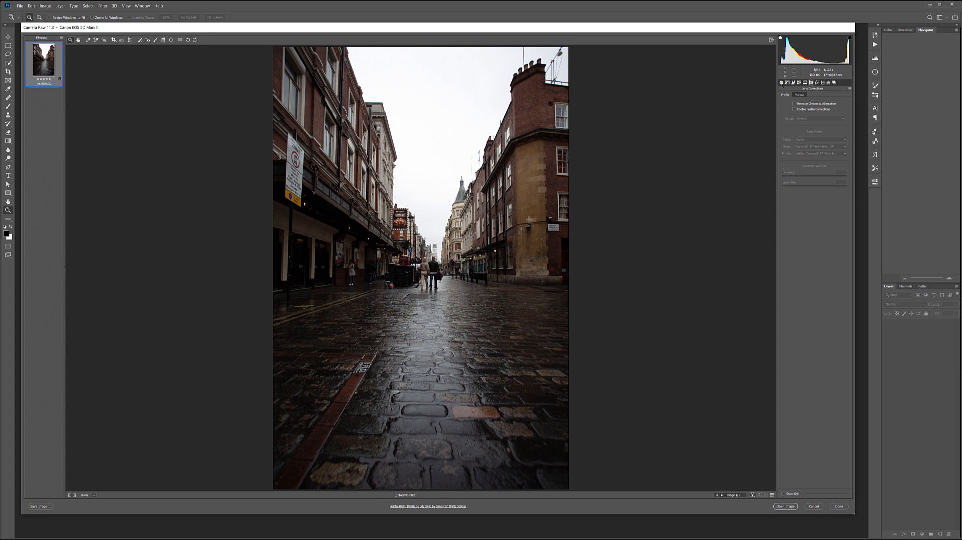
pyautogui.click(794, 104)
pyautogui.click(794, 109)
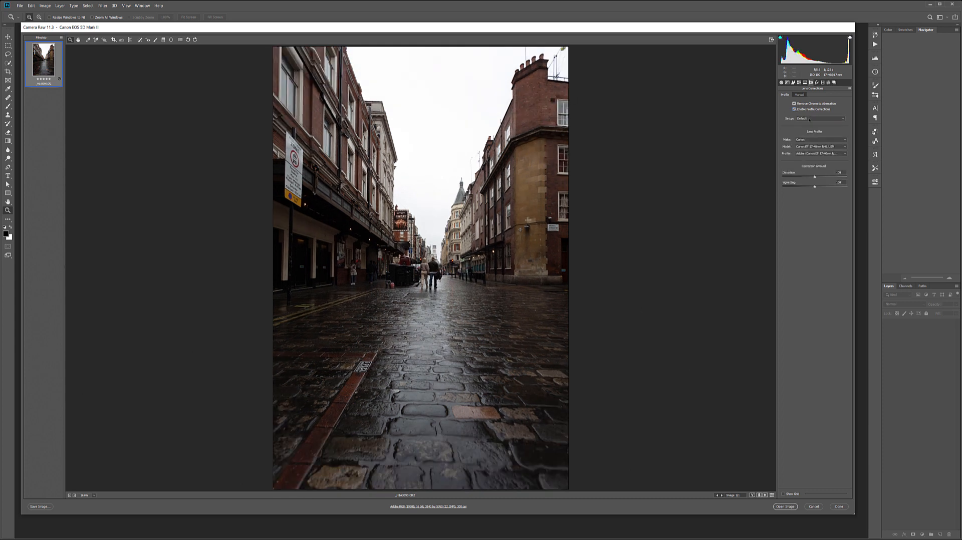
pyautogui.click(794, 109)
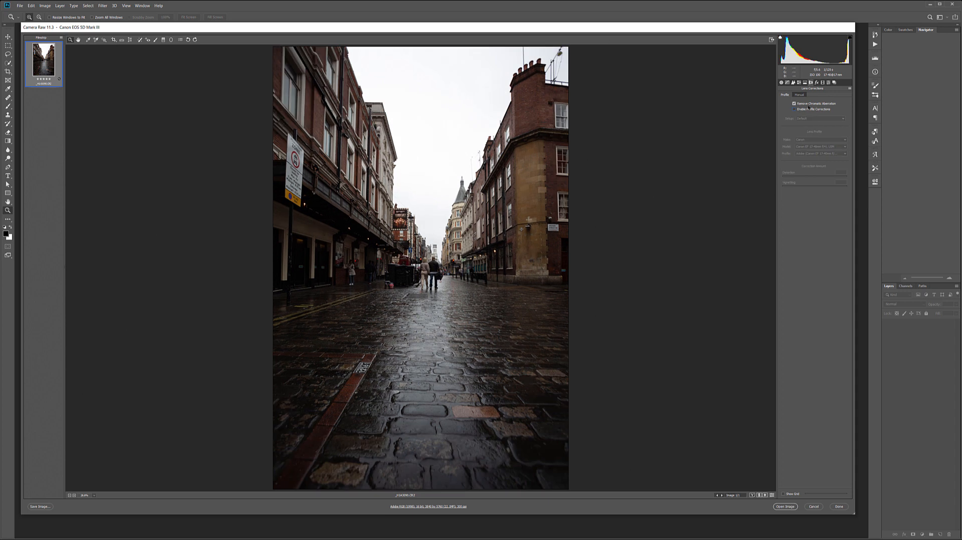
pyautogui.click(805, 110)
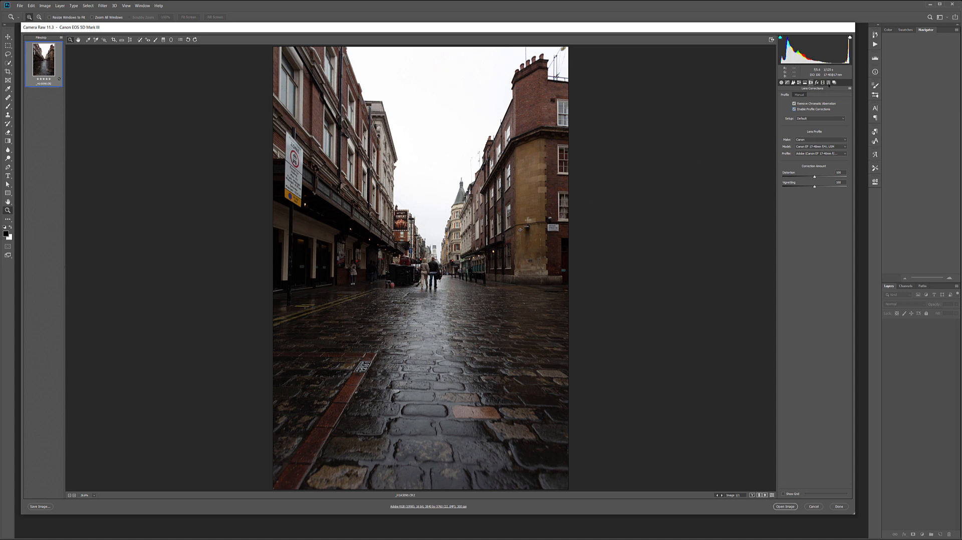
# Step: Set Highlights to -100 and raise Shadows and Exposure slightly in the Basic adjustments
pyautogui.click(782, 83)
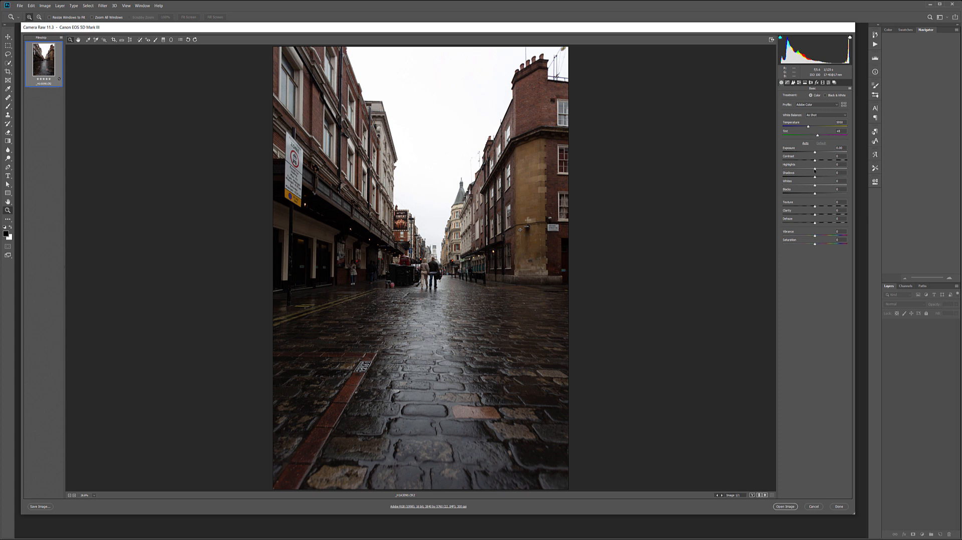
pyautogui.moveTo(815, 169); pyautogui.dragTo(780, 170)
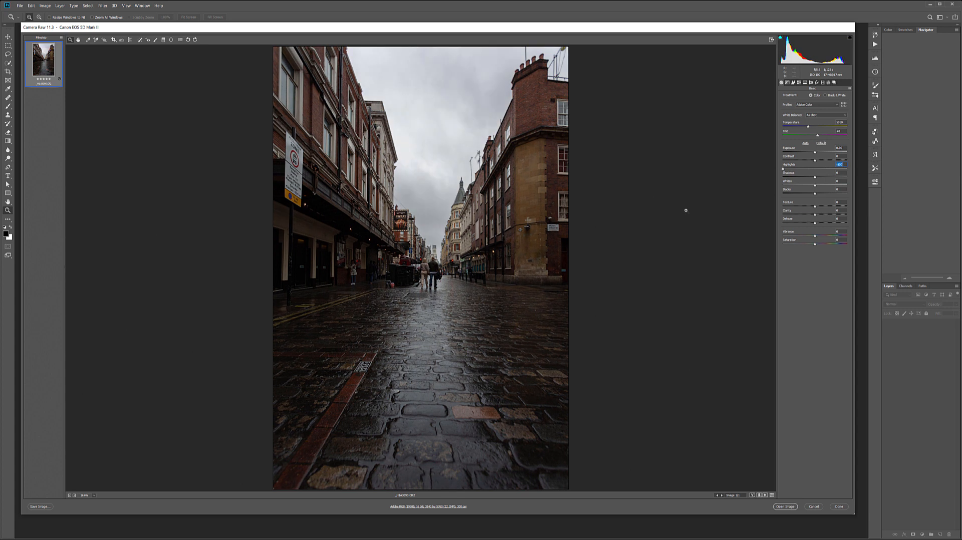
pyautogui.moveTo(814, 177); pyautogui.dragTo(820, 177)
pyautogui.click(815, 152)
pyautogui.moveTo(815, 153); pyautogui.dragTo(816, 153)
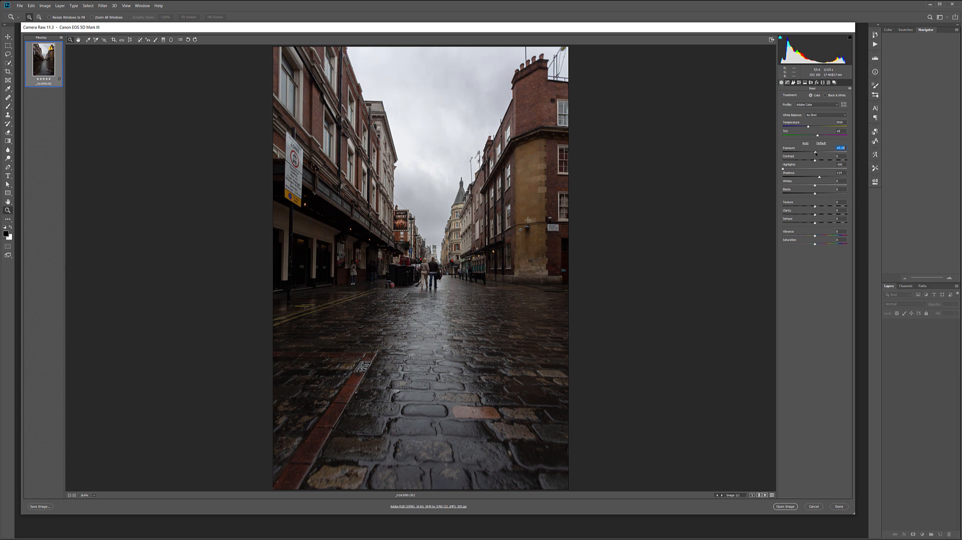
# Step: Adjust HSL luminance by brightening oranges and yellows and darkening aquas and strongly darkening blues
pyautogui.moveTo(491, 244); pyautogui.dragTo(570, 201)
pyautogui.moveTo(608, 246); pyautogui.dragTo(596, 264)
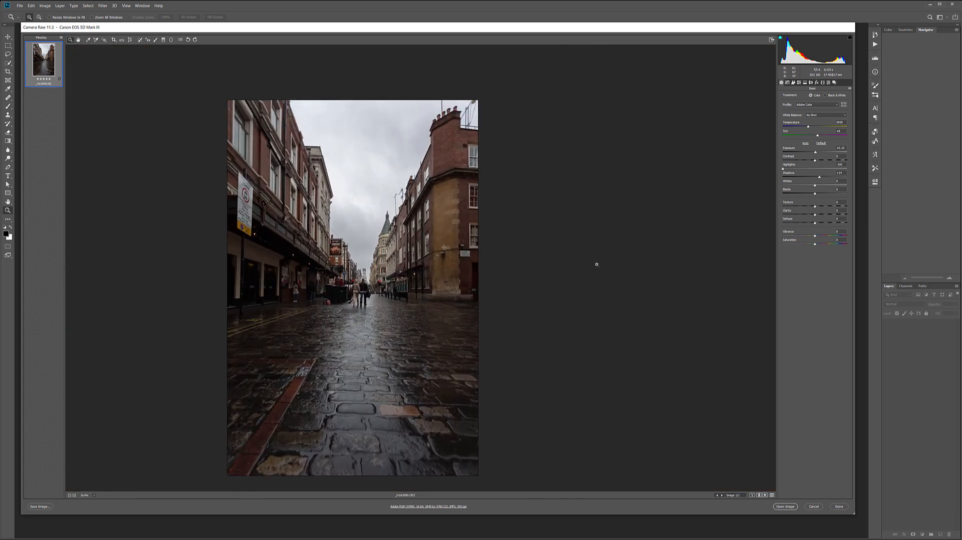
pyautogui.click(798, 83)
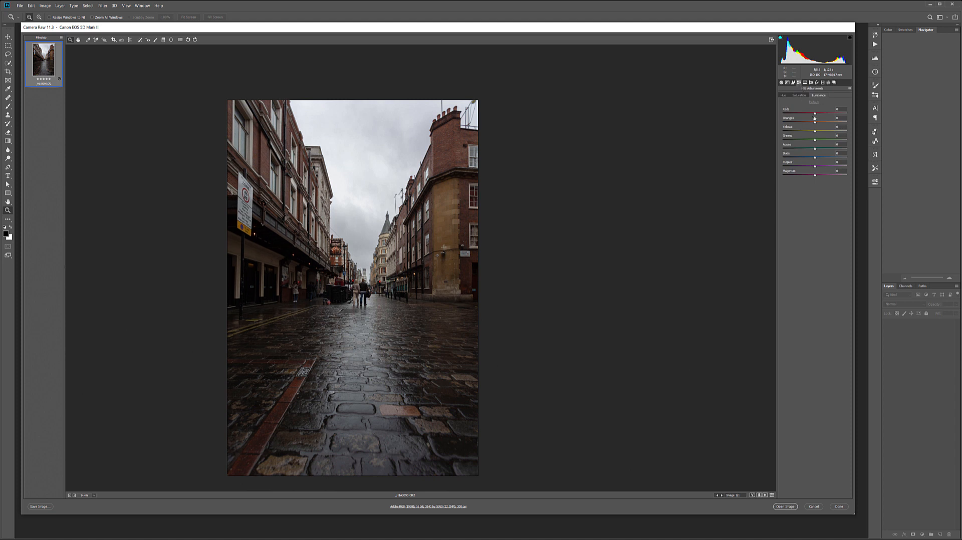
pyautogui.moveTo(820, 123); pyautogui.dragTo(823, 123)
pyautogui.moveTo(815, 131); pyautogui.dragTo(833, 132)
pyautogui.moveTo(815, 159); pyautogui.dragTo(791, 158)
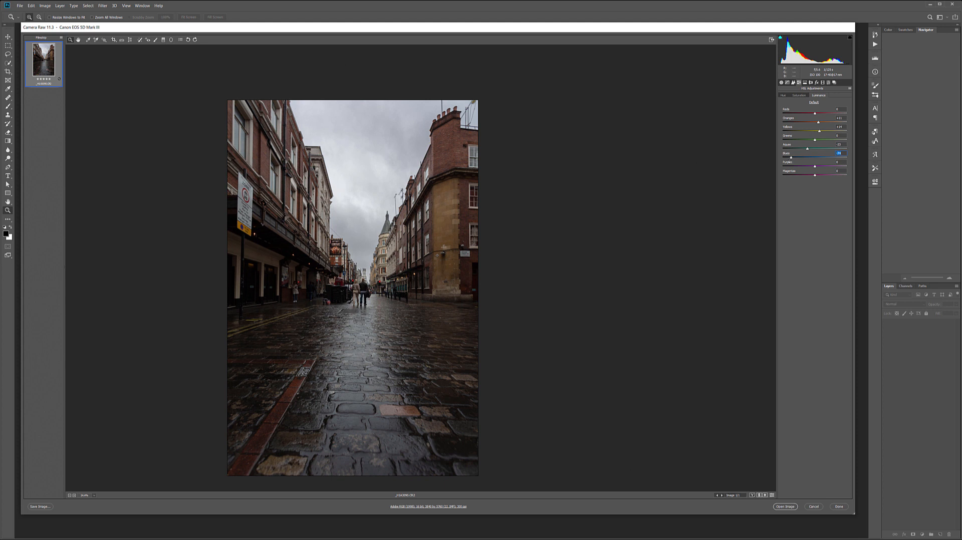
pyautogui.press('Return')
pyautogui.click(811, 122)
pyautogui.moveTo(792, 159); pyautogui.dragTo(794, 157)
# Step: Raise the saturation of aquas and blues, slightly reduce reds and yellows, and open the photo in Photoshop
pyautogui.click(802, 95)
pyautogui.moveTo(811, 157)
pyautogui.mouseDown()
pyautogui.moveTo(866, 158)
pyautogui.moveTo(821, 158)
pyautogui.mouseUp()
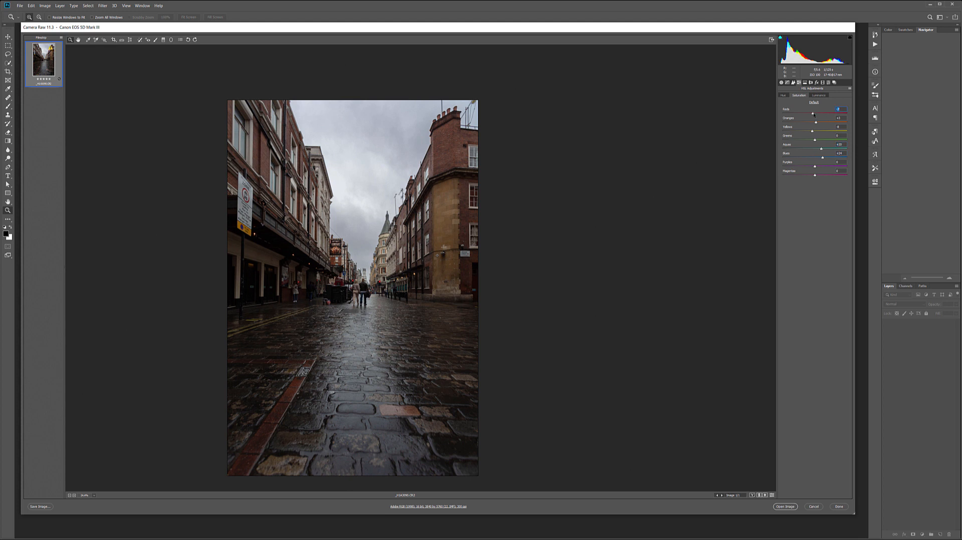
pyautogui.moveTo(817, 122); pyautogui.dragTo(815, 116)
pyautogui.moveTo(804, 131); pyautogui.dragTo(813, 133)
pyautogui.click(785, 506)
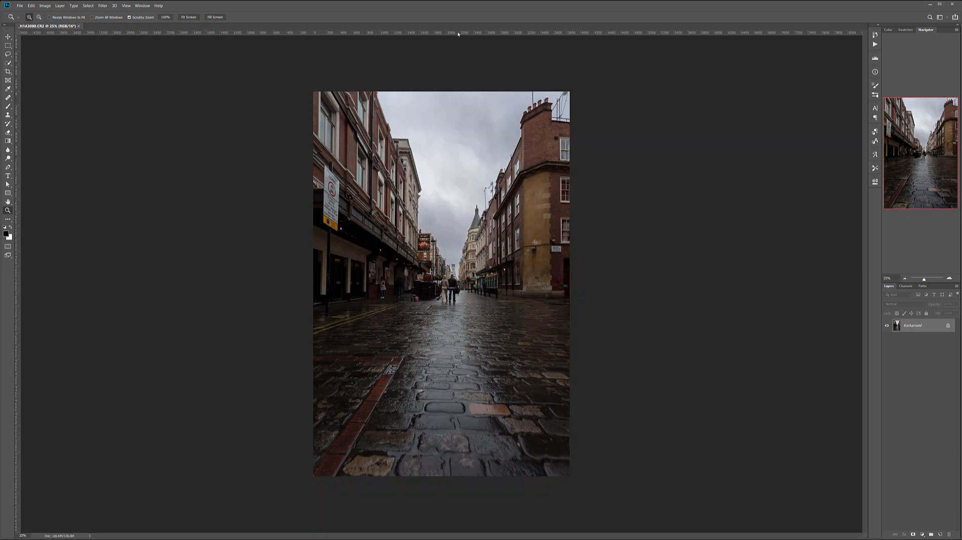
# Step: Float the photo's document window and dock it back into the workspace
pyautogui.moveTo(479, 27)
pyautogui.mouseDown()
pyautogui.moveTo(474, 48)
pyautogui.moveTo(484, 26)
pyautogui.mouseUp()
pyautogui.moveTo(63, 26); pyautogui.dragTo(141, 26)
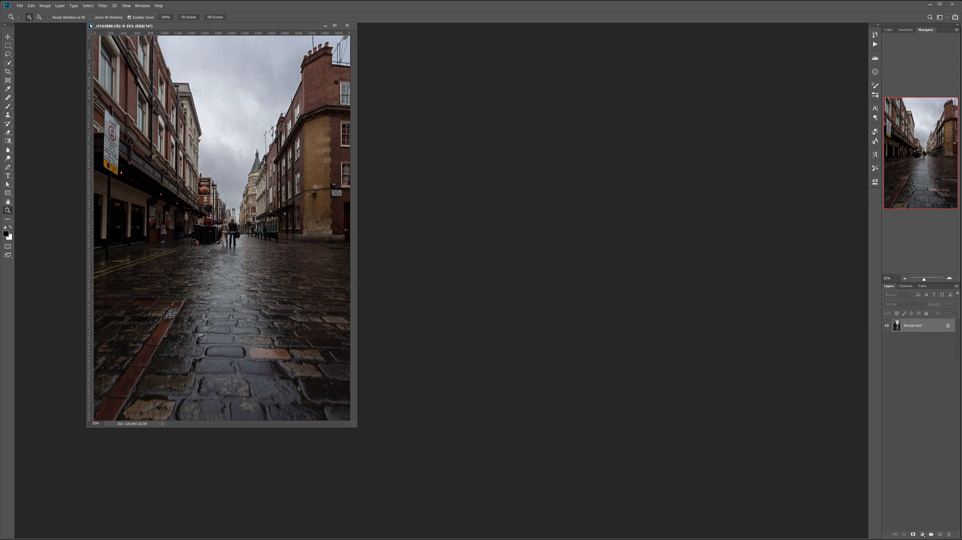
pyautogui.moveTo(210, 29); pyautogui.dragTo(420, 28)
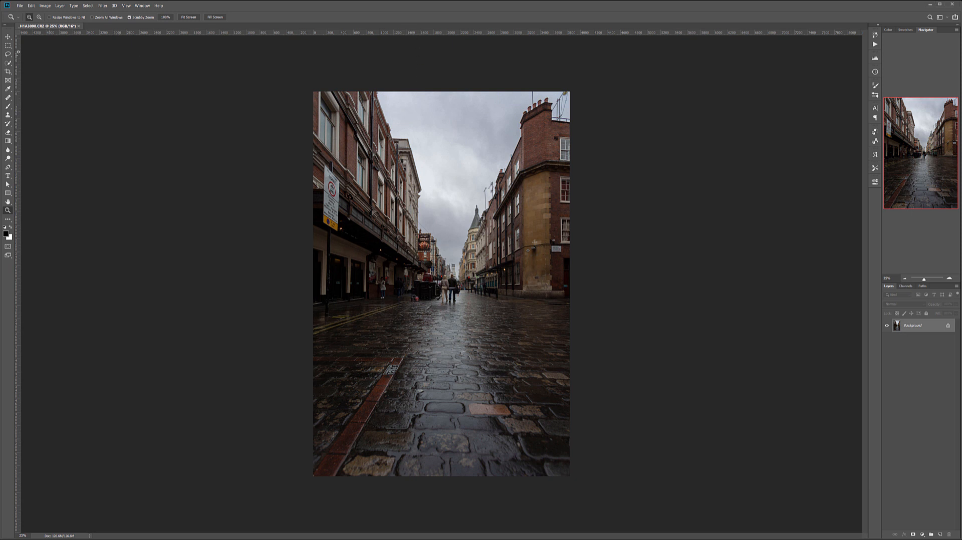
# Step: Place a horizontal guide near the street's horizon and a vertical guide along the edge of the brick corner building
pyautogui.press('v')
pyautogui.moveTo(446, 34); pyautogui.dragTo(454, 290)
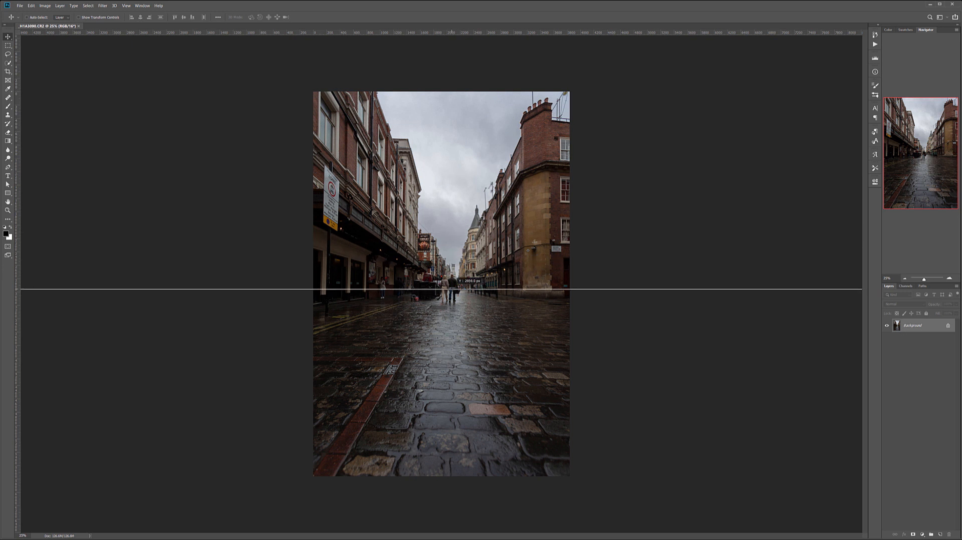
pyautogui.moveTo(454, 289)
pyautogui.mouseDown()
pyautogui.moveTo(455, 257)
pyautogui.moveTo(457, 289)
pyautogui.mouseUp()
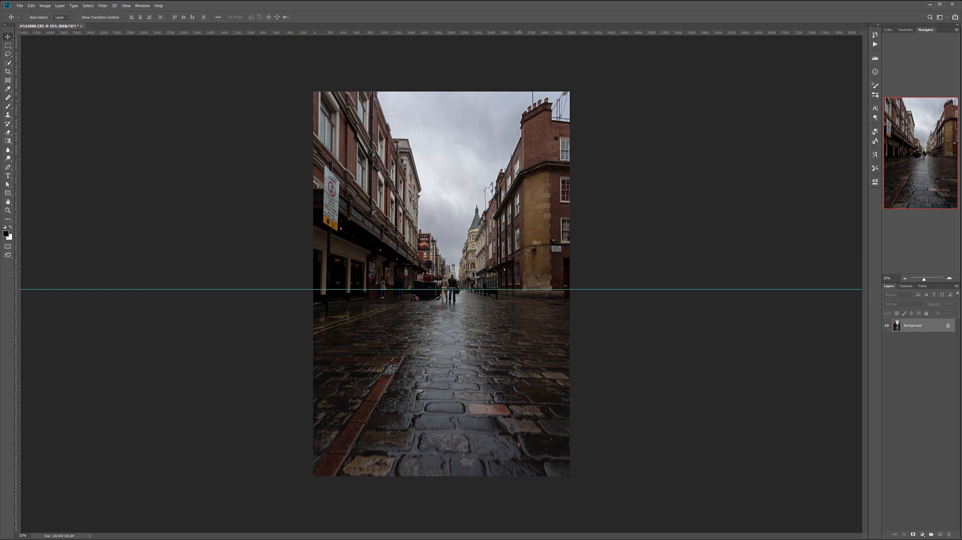
pyautogui.moveTo(18, 202); pyautogui.dragTo(557, 212)
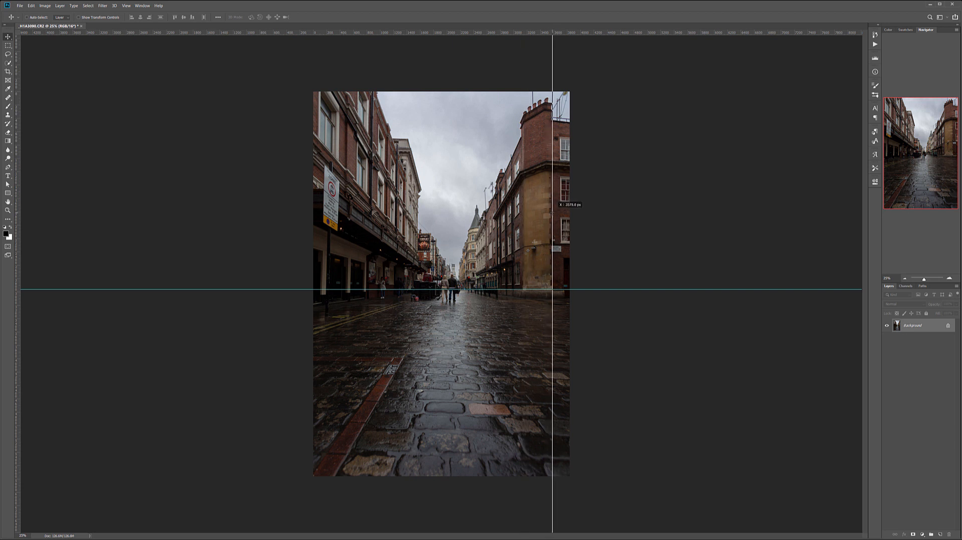
pyautogui.moveTo(552, 214); pyautogui.dragTo(520, 207)
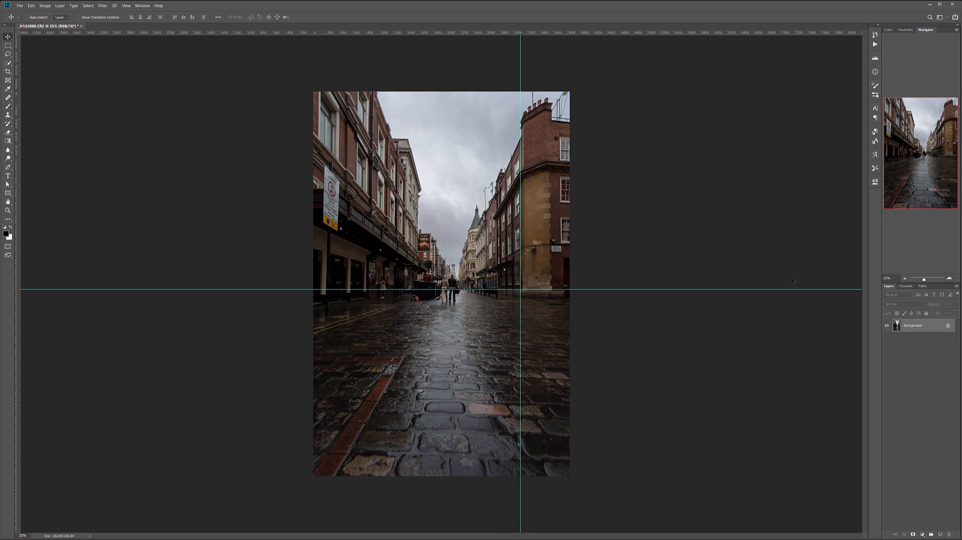
# Step: Duplicate the Background layer and distort the copy slightly at its two upper corners to align it with the guides
pyautogui.moveTo(917, 343); pyautogui.dragTo(940, 534)
pyautogui.click(31, 6)
pyautogui.moveTo(75, 150)
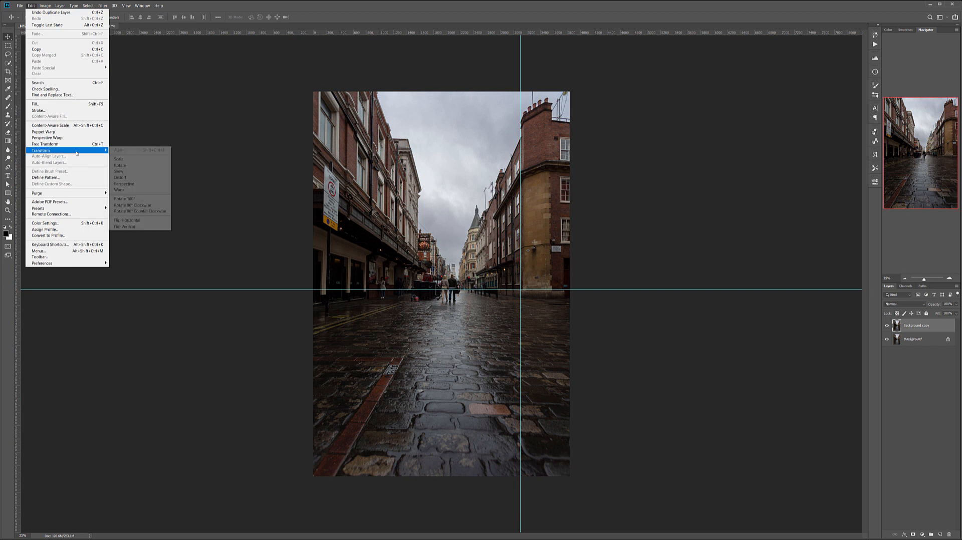
pyautogui.click(133, 178)
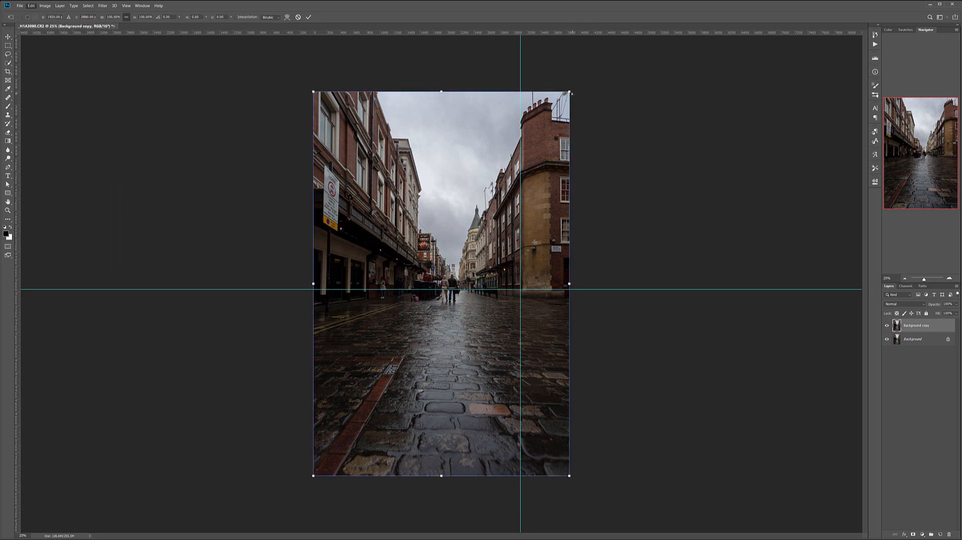
pyautogui.moveTo(571, 94); pyautogui.dragTo(569, 92)
pyautogui.moveTo(312, 92); pyautogui.dragTo(314, 92)
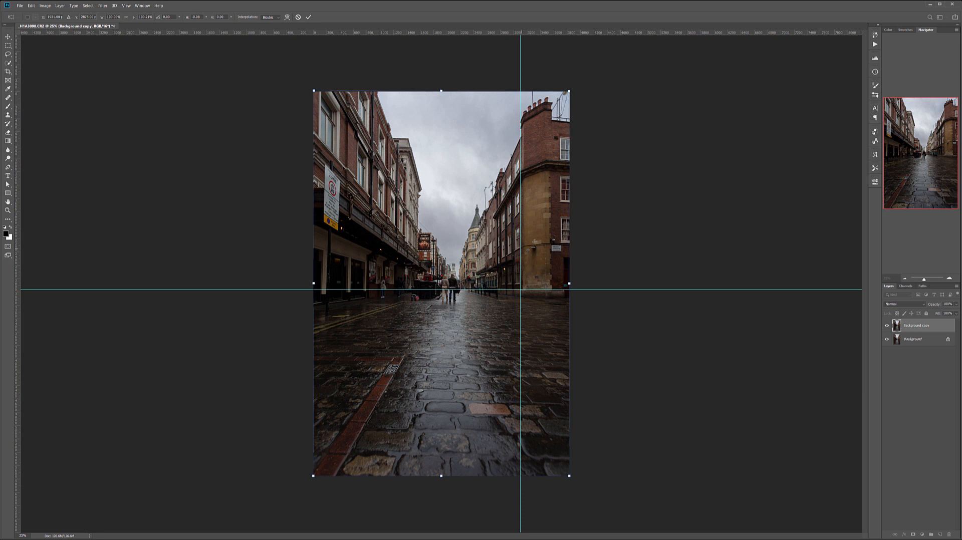
pyautogui.click(8, 37)
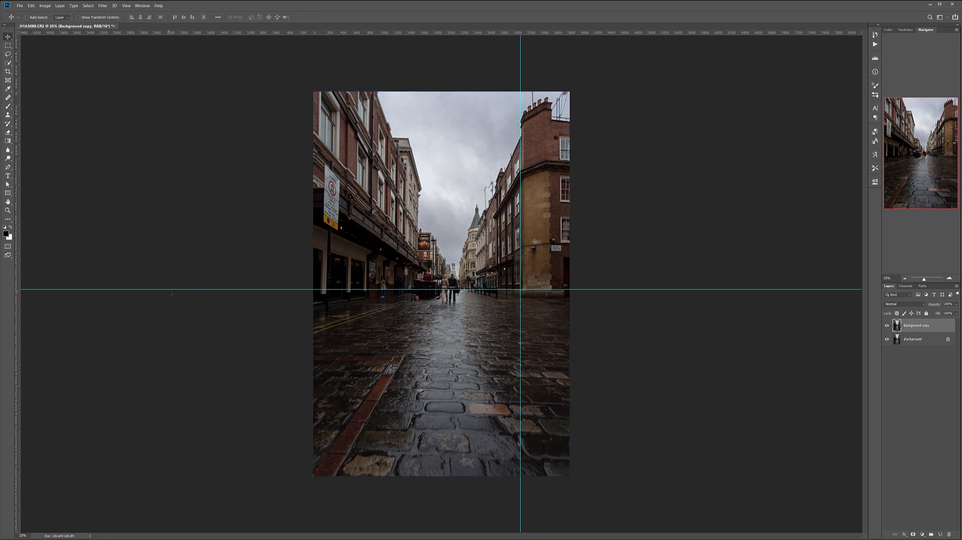
# Step: Remove the horizontal and vertical guides from the canvas
pyautogui.moveTo(169, 289); pyautogui.dragTo(226, 32)
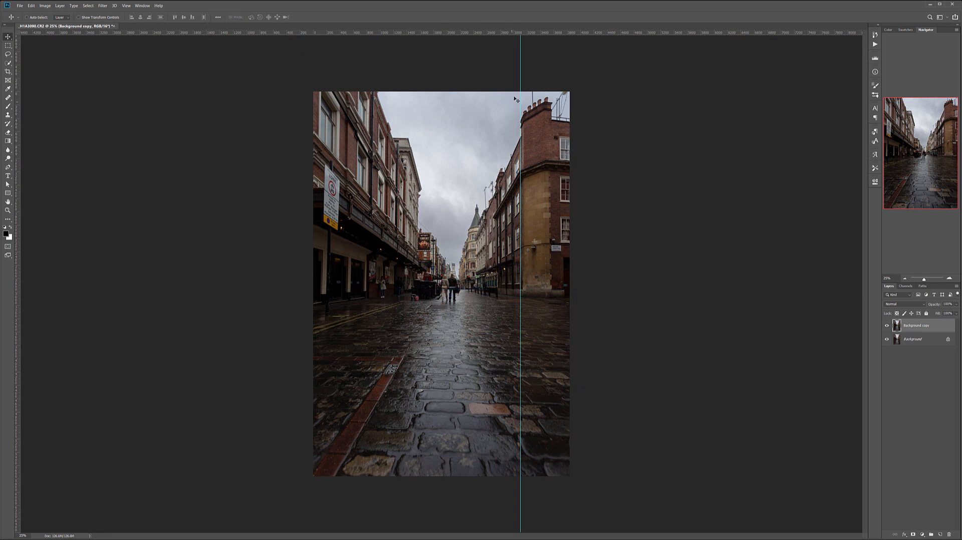
pyautogui.moveTo(520, 141); pyautogui.dragTo(18, 131)
pyautogui.click(126, 6)
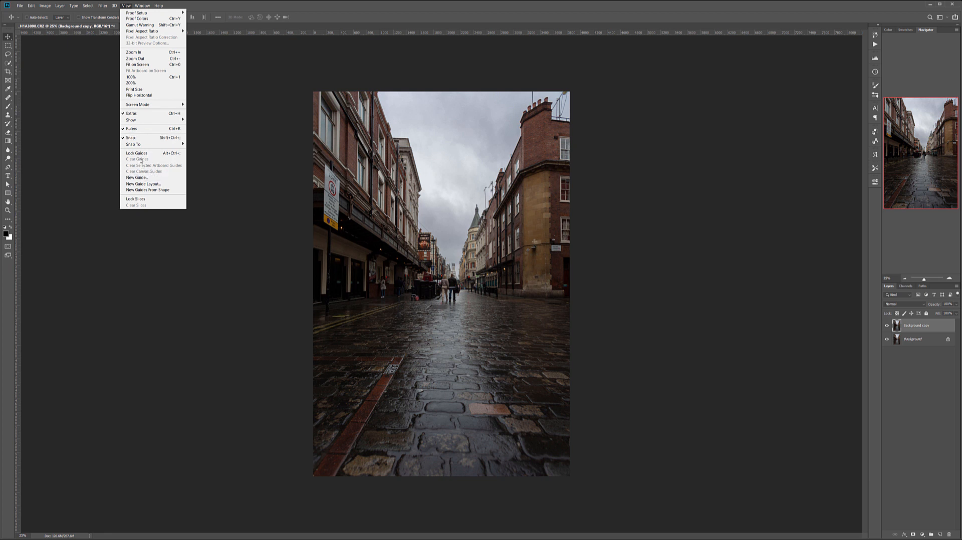
pyautogui.click(241, 168)
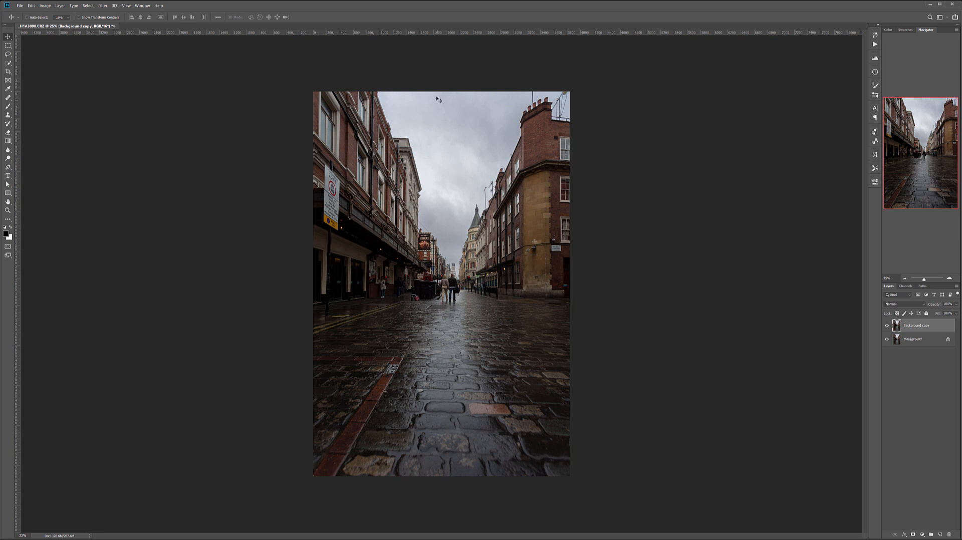
# Step: Try cropping the photo in from its lower edge and both sides, and undo the crop
pyautogui.press('c')
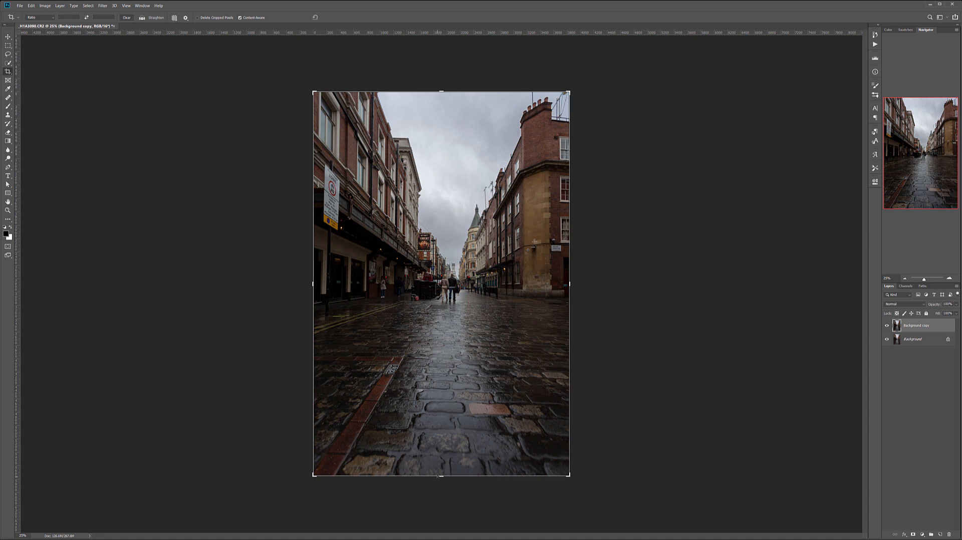
pyautogui.moveTo(441, 476); pyautogui.dragTo(441, 466)
pyautogui.moveTo(570, 283); pyautogui.dragTo(584, 275)
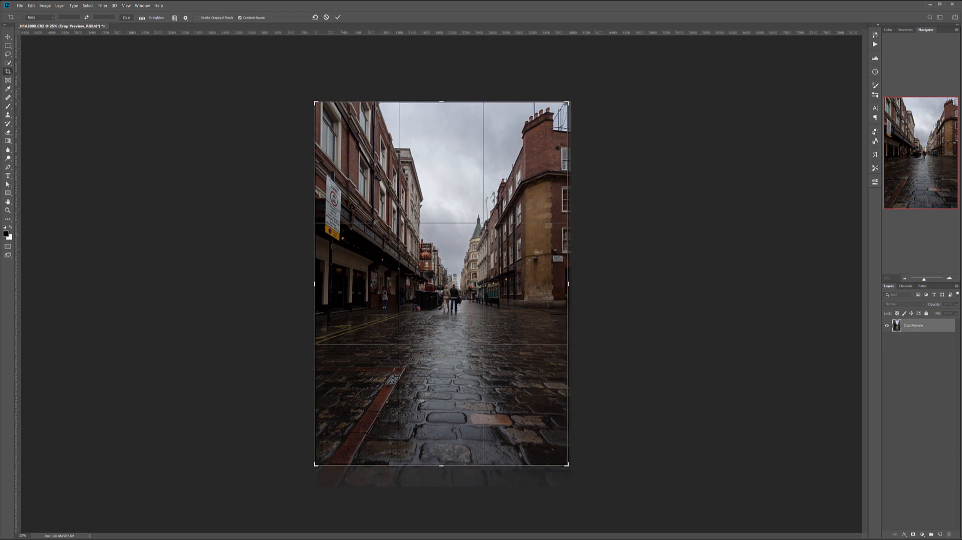
pyautogui.moveTo(313, 242); pyautogui.dragTo(321, 243)
pyautogui.hotkey('ctrl', 'r')
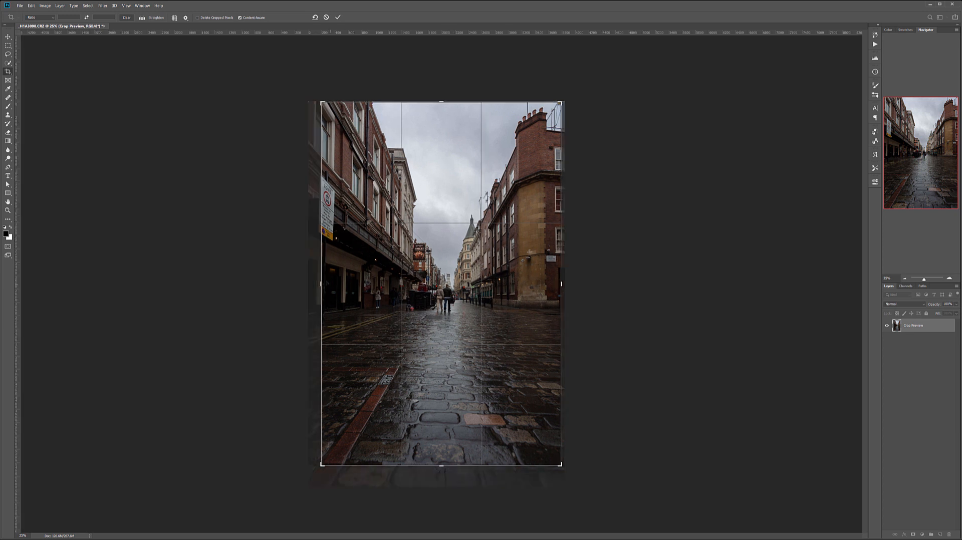
pyautogui.moveTo(320, 283); pyautogui.dragTo(323, 284)
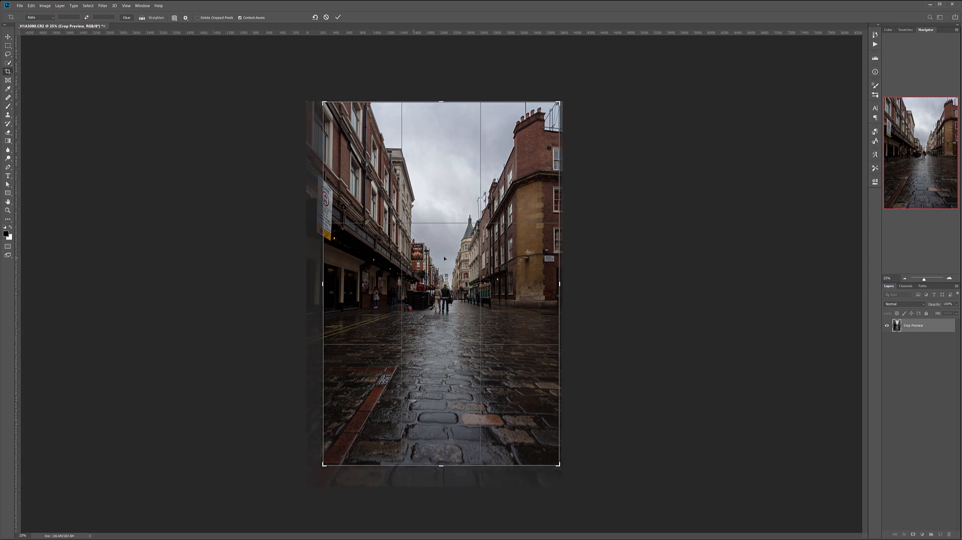
pyautogui.press('Return')
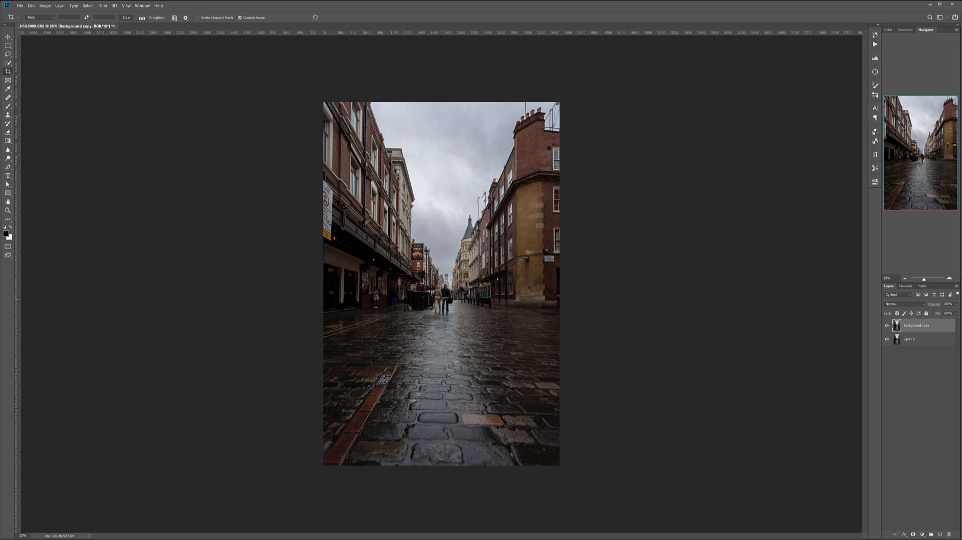
pyautogui.hotkey('ctrl', 'z')
# Step: Crop the photo in slightly from both sides, keeping its full height
pyautogui.click(453, 257)
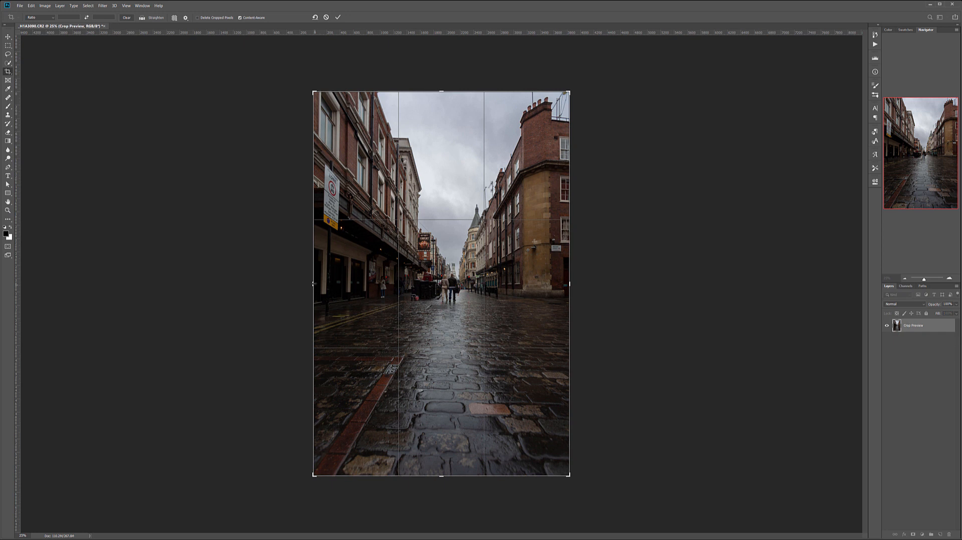
pyautogui.moveTo(314, 284); pyautogui.dragTo(317, 284)
pyautogui.moveTo(564, 284); pyautogui.dragTo(563, 284)
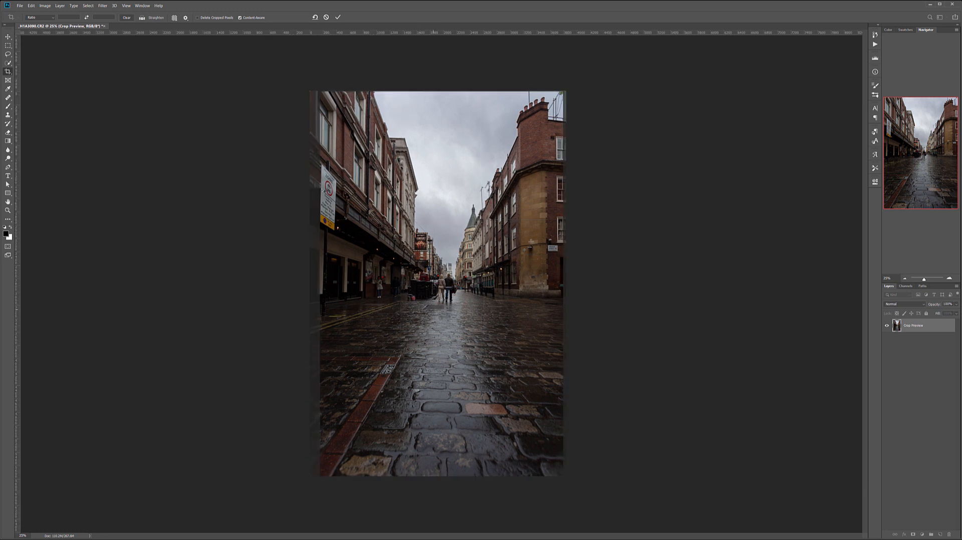
pyautogui.press('Return')
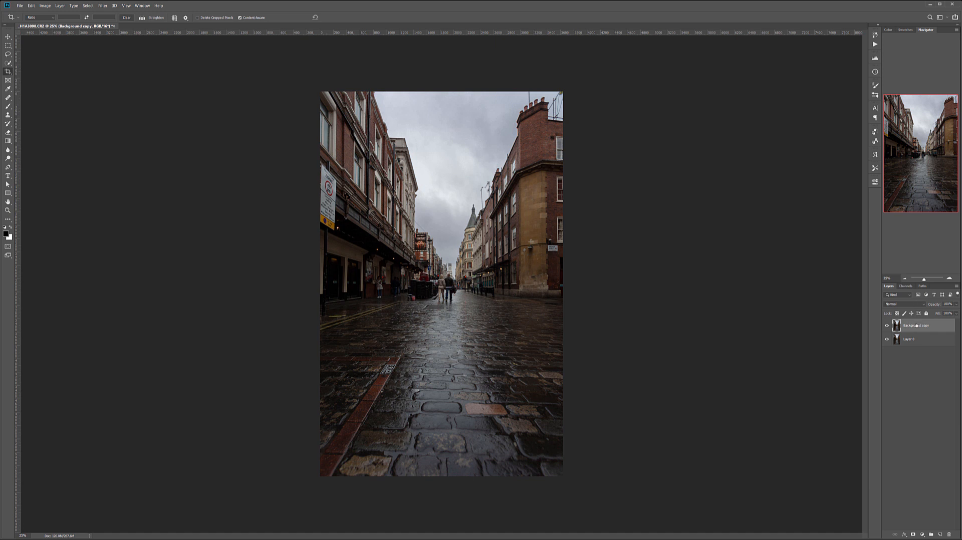
# Step: Merge all visible content into a new top layer and start a Black & White adjustment on it
pyautogui.hotkey('ctrl', 'shift', 'alt', 'e')
pyautogui.click(48, 6)
pyautogui.moveTo(90, 22)
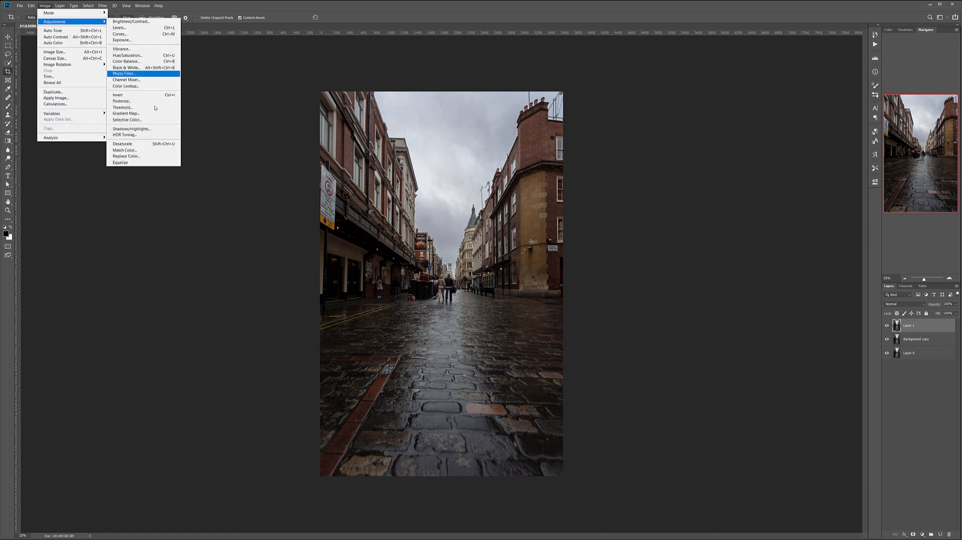
pyautogui.click(148, 68)
pyautogui.moveTo(826, 64); pyautogui.dragTo(678, 170)
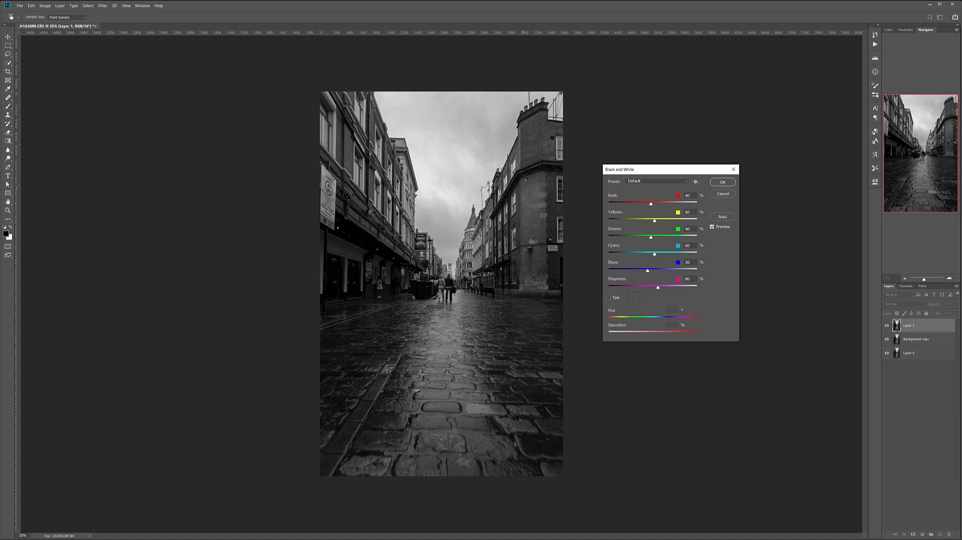
# Step: Set the black-and-white mix to Reds 138, Yellows 109, Cyans -104 and Blues -109, and apply it
pyautogui.moveTo(651, 204); pyautogui.dragTo(668, 204)
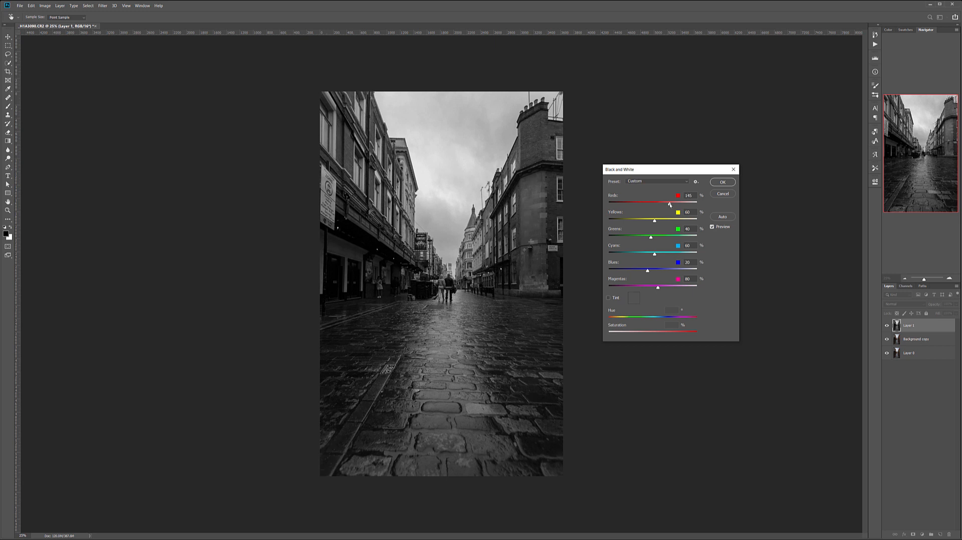
pyautogui.click(674, 221)
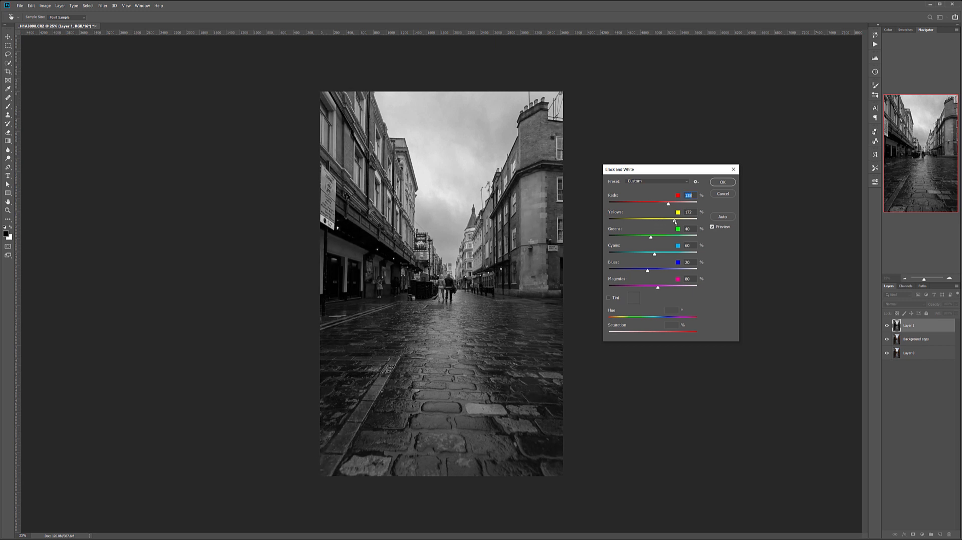
pyautogui.moveTo(666, 221); pyautogui.dragTo(663, 221)
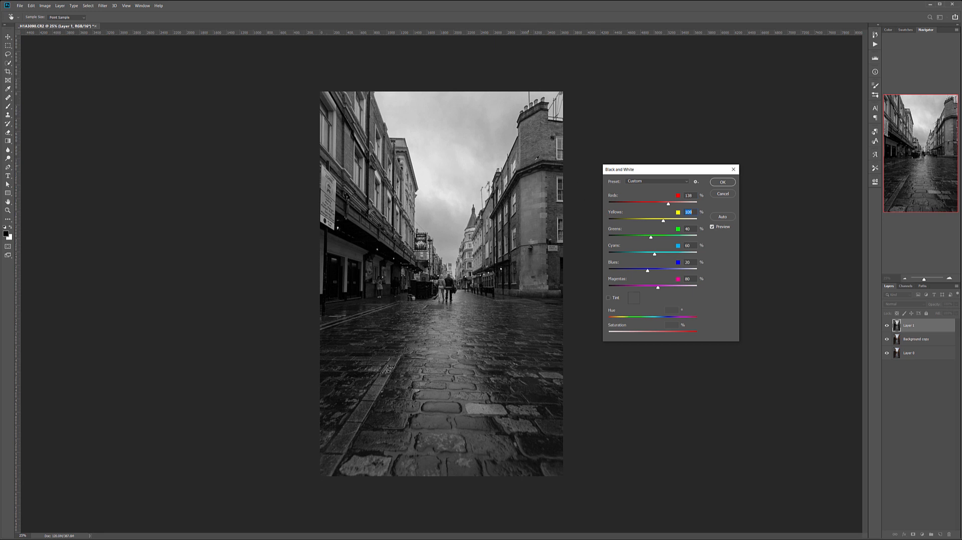
pyautogui.moveTo(634, 254)
pyautogui.mouseDown()
pyautogui.moveTo(647, 271)
pyautogui.moveTo(625, 271)
pyautogui.moveTo(625, 254)
pyautogui.mouseUp()
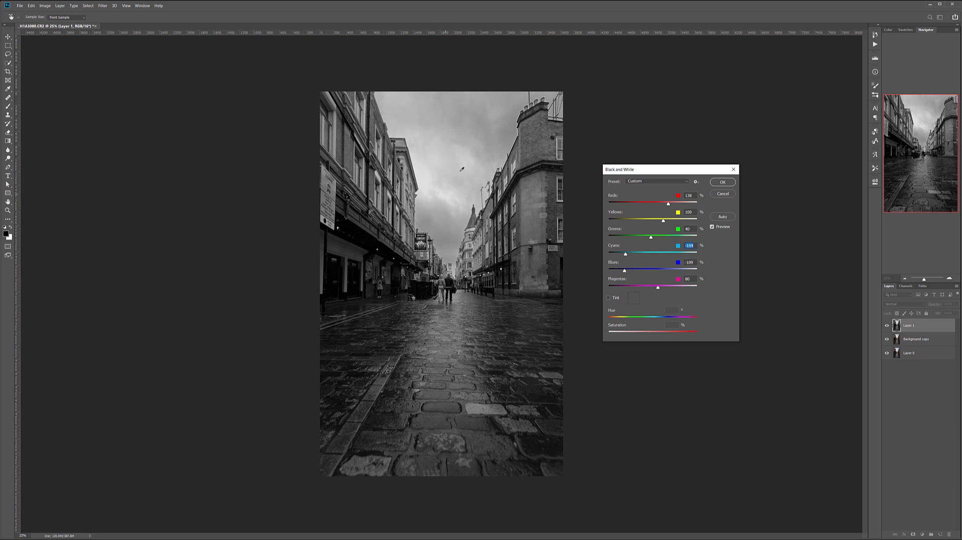
pyautogui.click(651, 238)
pyautogui.moveTo(636, 289)
pyautogui.mouseDown()
pyautogui.moveTo(601, 290)
pyautogui.moveTo(641, 290)
pyautogui.mouseUp()
pyautogui.click(734, 170)
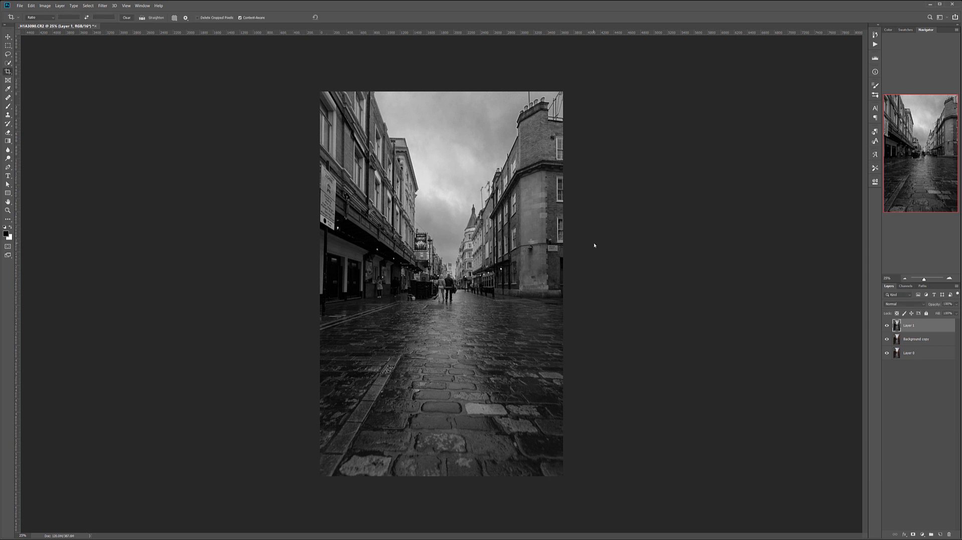
# Step: Start a Shadows/Highlights adjustment on the black-and-white layer with both amounts at 100% and both radii at 11 px
pyautogui.click(46, 5)
pyautogui.moveTo(75, 22)
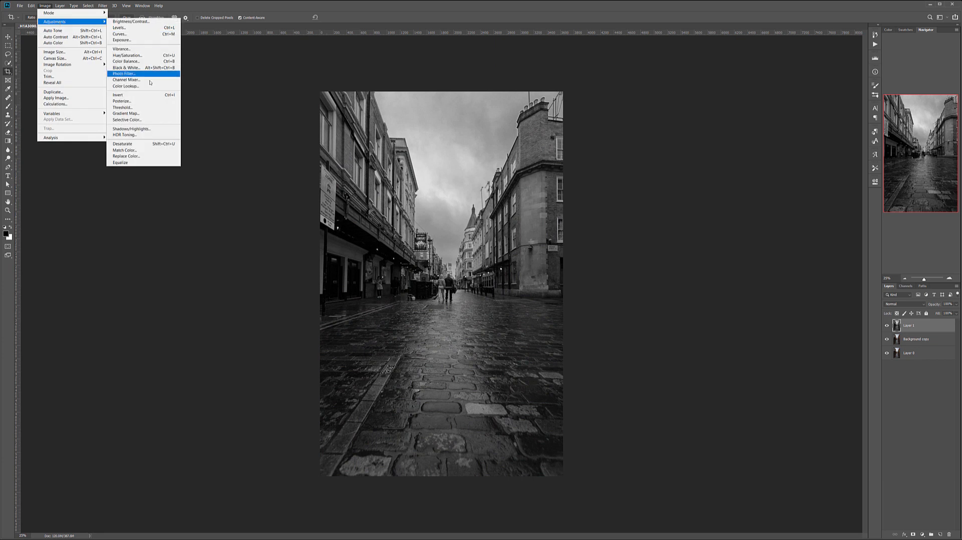
pyautogui.click(153, 129)
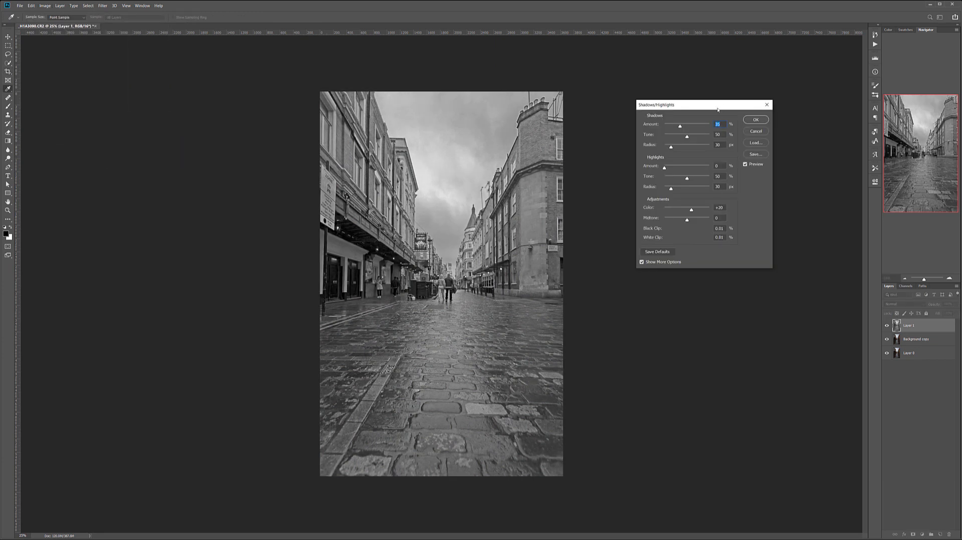
pyautogui.moveTo(723, 107); pyautogui.dragTo(646, 140)
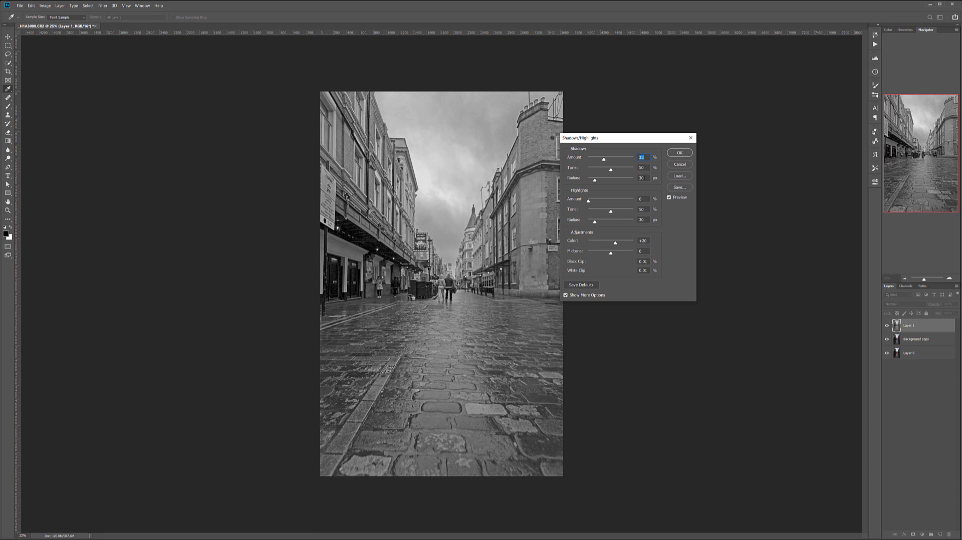
pyautogui.write('11')
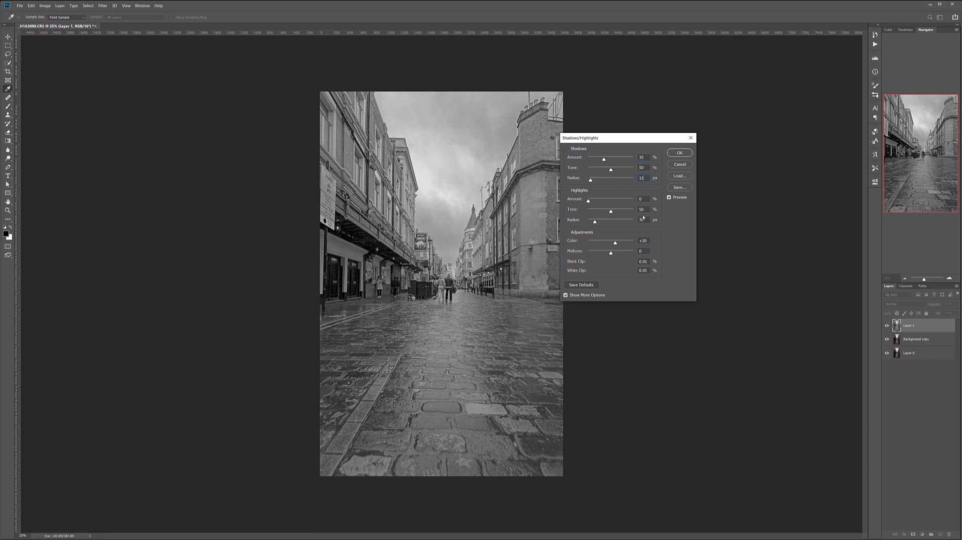
pyautogui.doubleClick(645, 220)
pyautogui.write('11')
pyautogui.moveTo(605, 161); pyautogui.dragTo(663, 160)
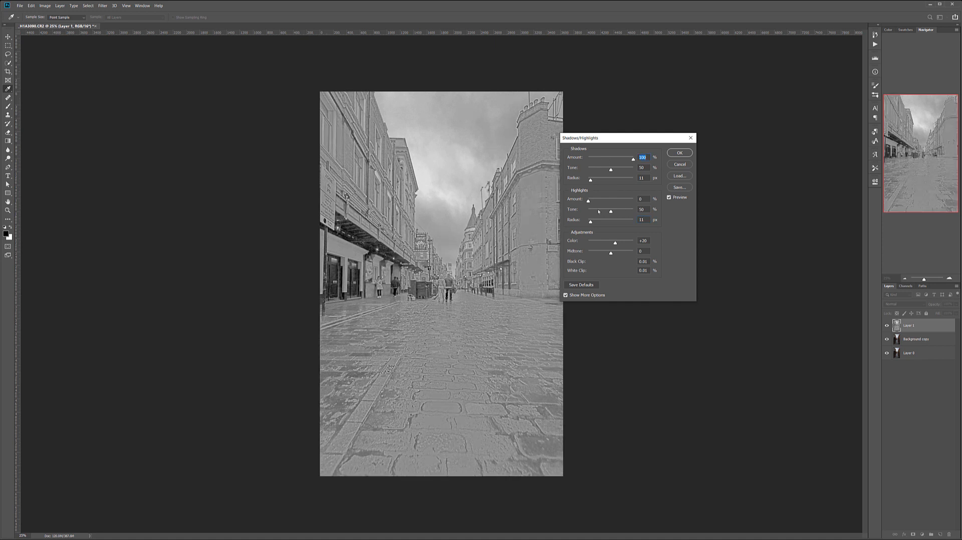
pyautogui.moveTo(588, 201); pyautogui.dragTo(662, 203)
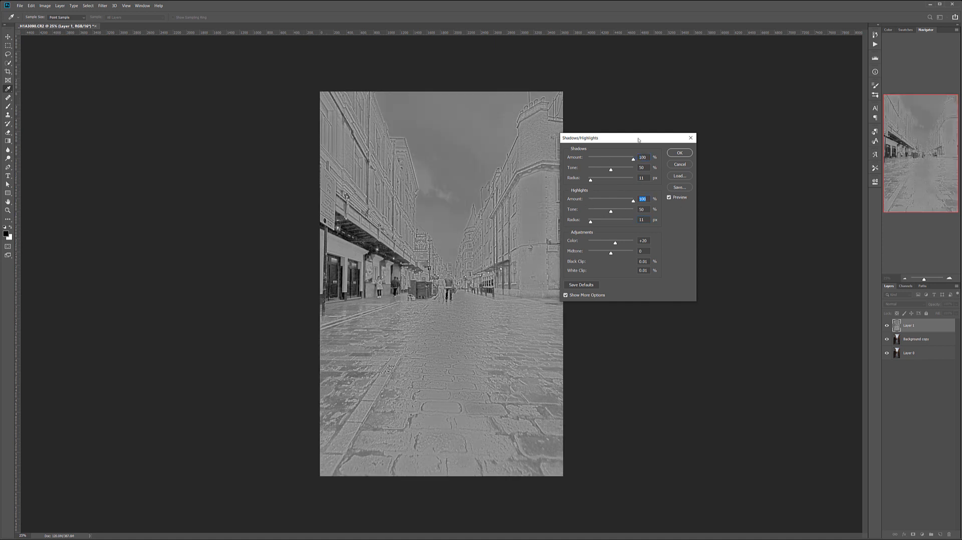
# Step: Adjust the shadows tone to about 33% and the highlights tone to about 54%, and apply the Shadows/Highlights correction
pyautogui.click(565, 295)
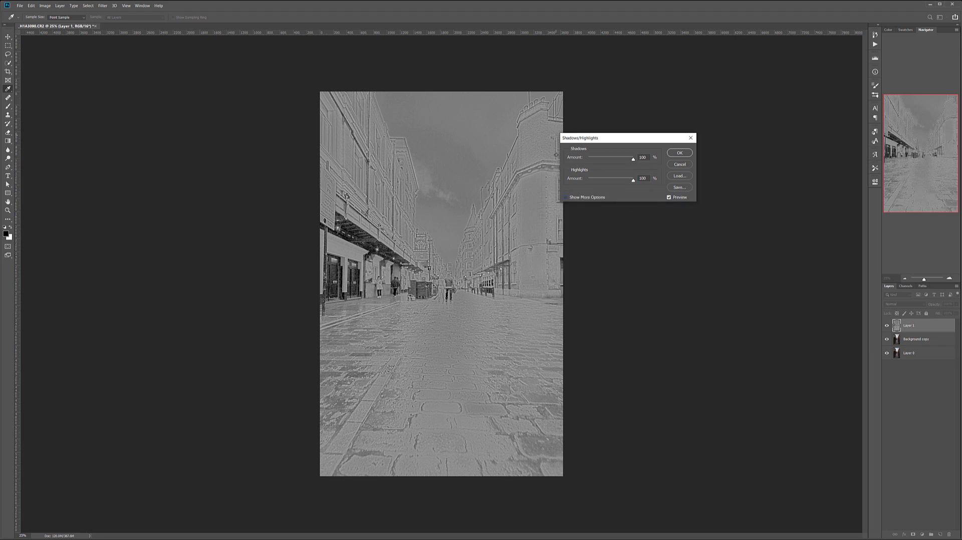
pyautogui.click(578, 198)
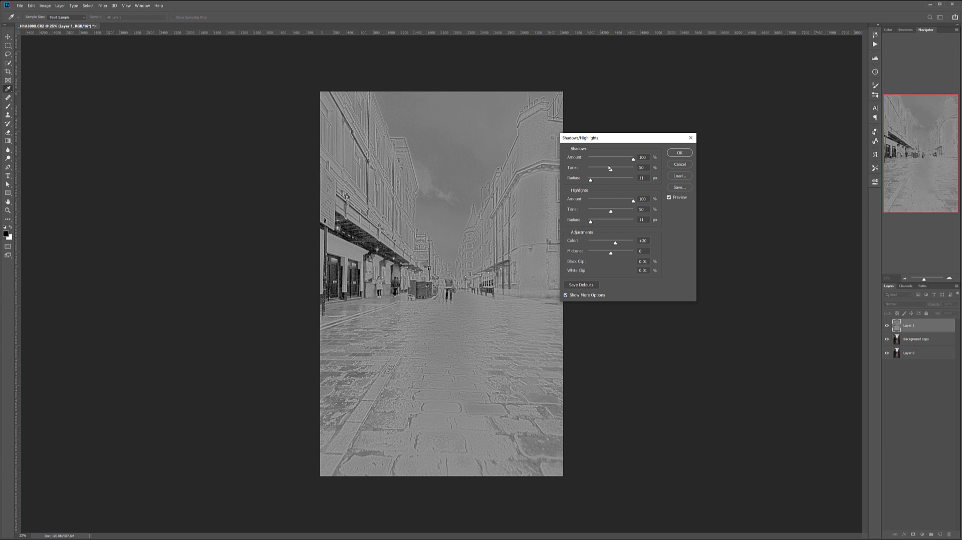
pyautogui.moveTo(610, 170); pyautogui.dragTo(602, 169)
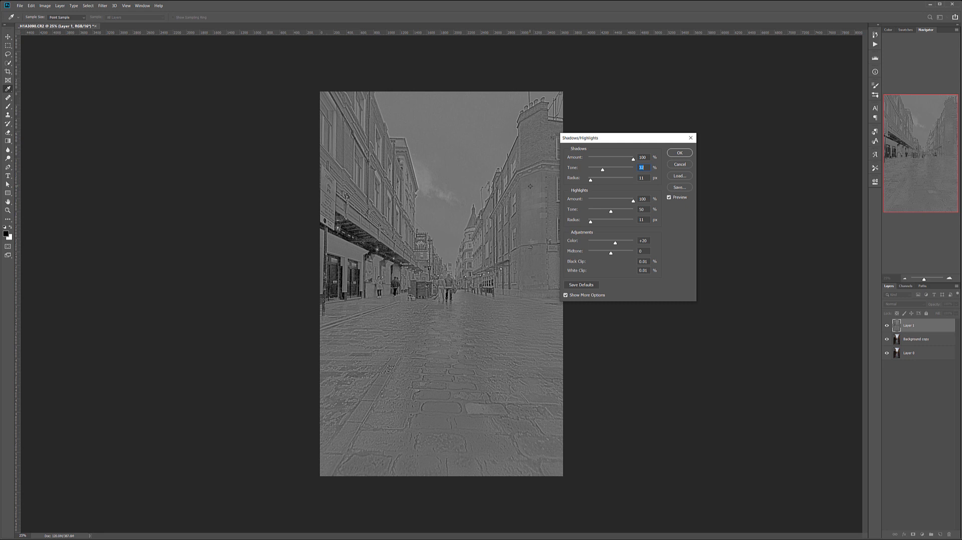
pyautogui.moveTo(603, 172); pyautogui.dragTo(600, 170)
pyautogui.moveTo(609, 169); pyautogui.dragTo(603, 169)
pyautogui.moveTo(611, 213); pyautogui.dragTo(611, 211)
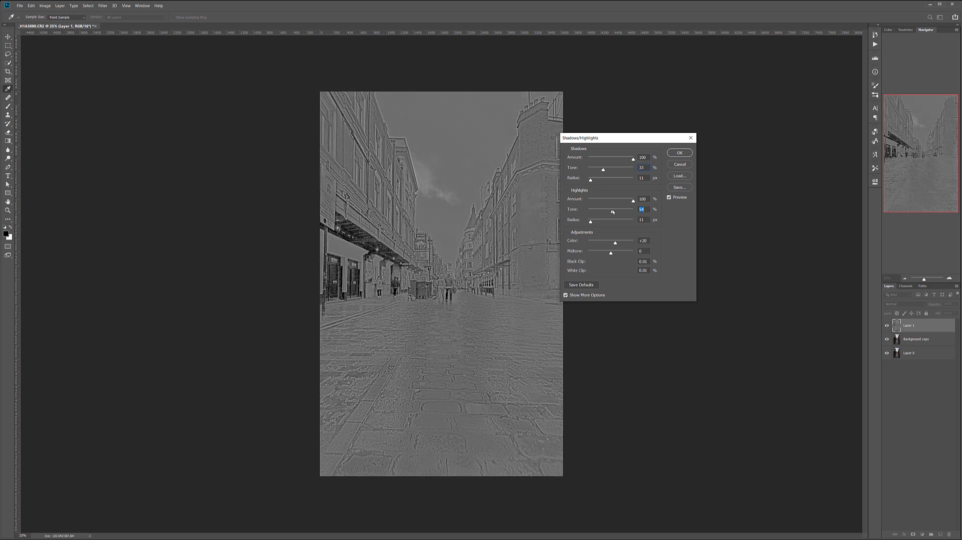
pyautogui.click(603, 169)
pyautogui.click(680, 153)
pyautogui.press('c')
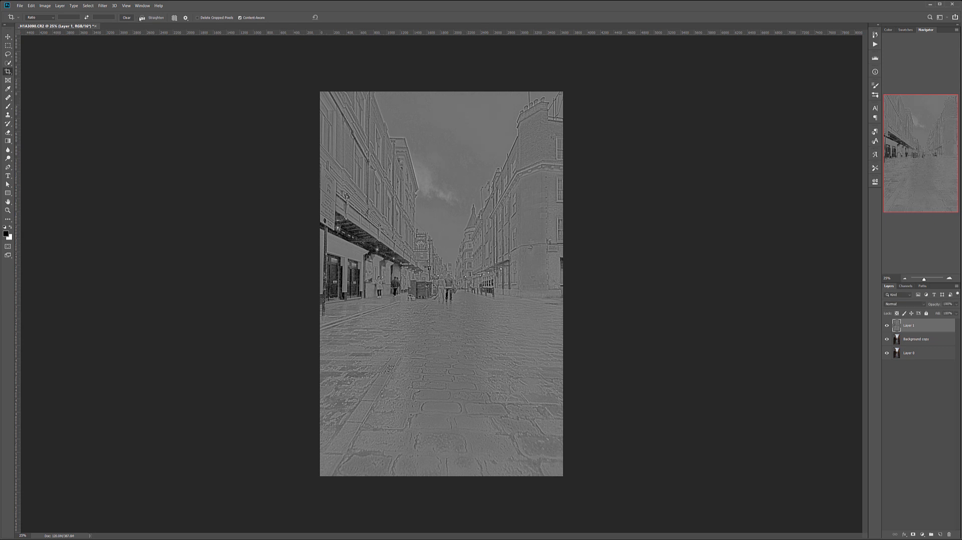
# Step: Sharpen the gray detail layer with Unsharp Mask at an amount of about 100%, previewing areas of the left-hand buildings
pyautogui.click(103, 6)
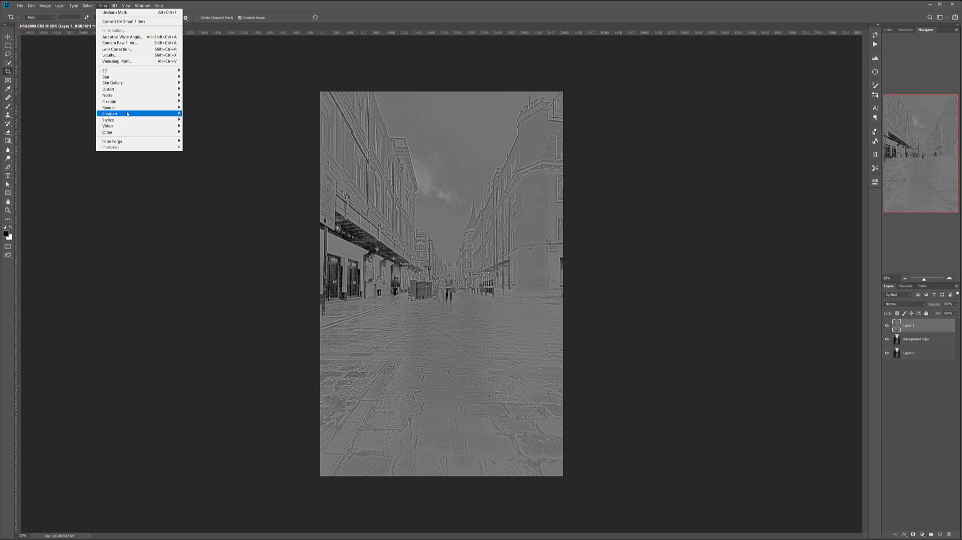
pyautogui.moveTo(162, 115)
pyautogui.click(200, 144)
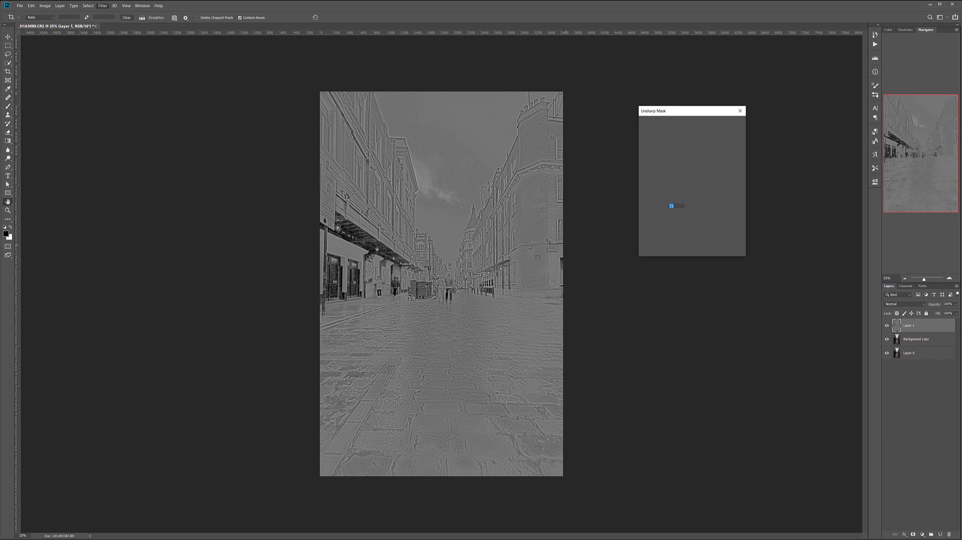
pyautogui.click(529, 222)
pyautogui.moveTo(681, 216)
pyautogui.mouseDown()
pyautogui.moveTo(730, 216)
pyautogui.moveTo(696, 215)
pyautogui.mouseUp()
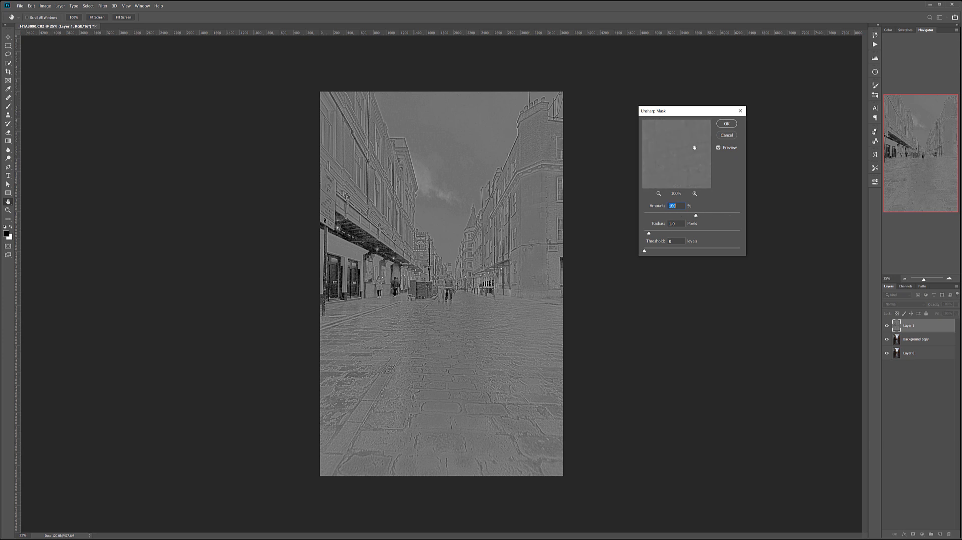
pyautogui.click(399, 202)
pyautogui.click(394, 238)
pyautogui.click(724, 123)
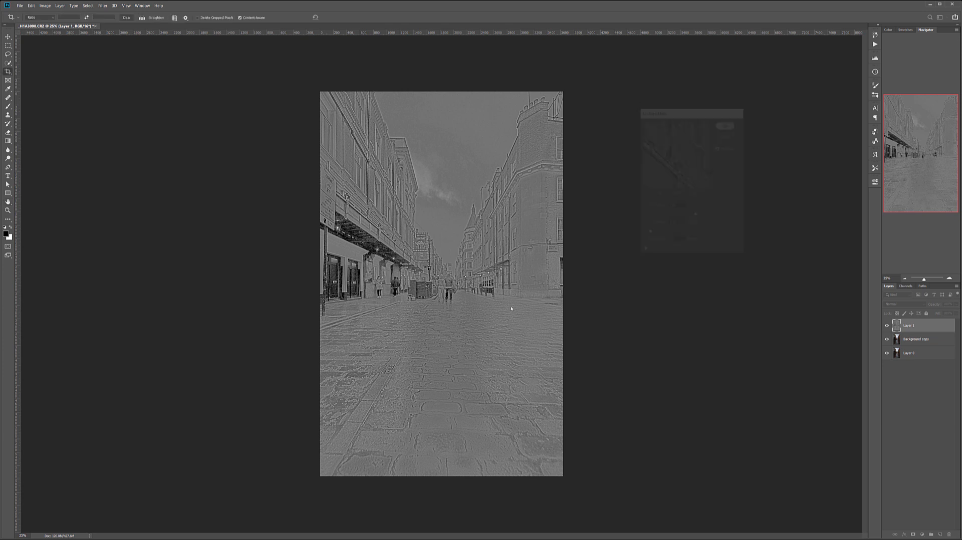
# Step: Blend the sharpened gray layer in Soft Light mode and try out its opacity
pyautogui.click(899, 304)
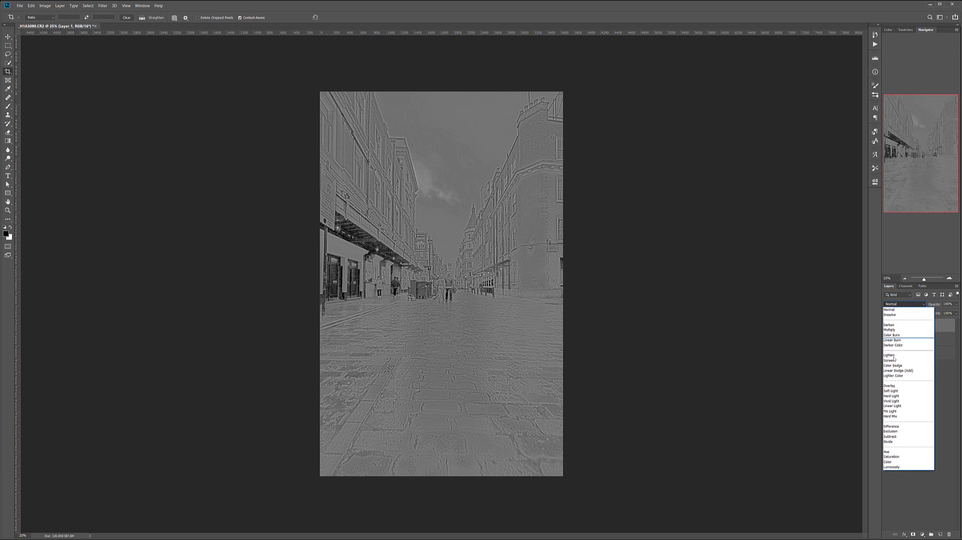
pyautogui.click(892, 389)
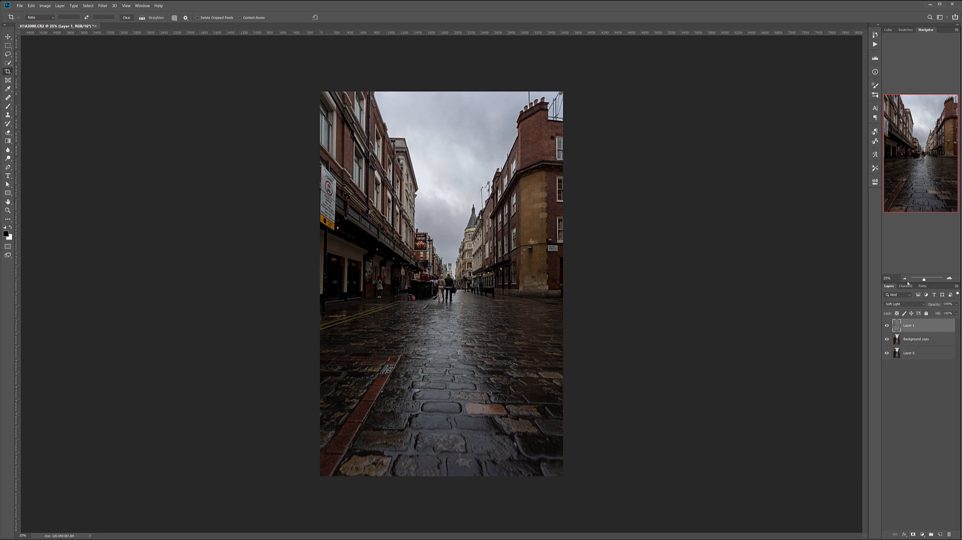
pyautogui.click(957, 305)
pyautogui.moveTo(928, 313)
pyautogui.mouseDown()
pyautogui.moveTo(955, 313)
pyautogui.moveTo(945, 312)
pyautogui.mouseUp()
# Step: Add a new layer above the detail layer and fill it with mid gray
pyautogui.click(947, 326)
pyautogui.click(940, 534)
pyautogui.hotkey('shift', 'F5')
pyautogui.press('Return')
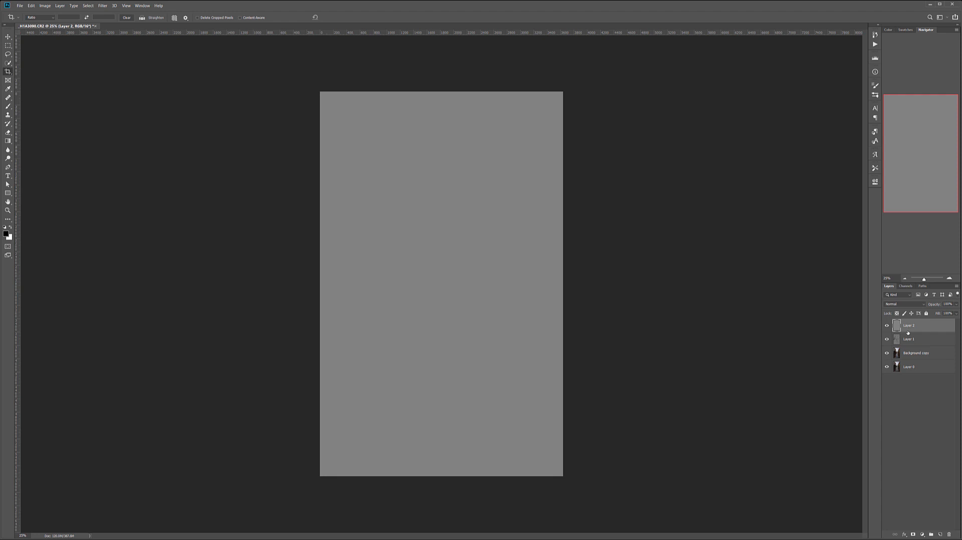
# Step: Rename the sharpened detail layer, Layer 1, as gdb
pyautogui.doubleClick(909, 340)
pyautogui.write('gdb')
pyautogui.press('Return')
# Step: Rename the gray fill layer as db and set its blend mode to Soft Light
pyautogui.click(908, 326)
pyautogui.doubleClick(910, 326)
pyautogui.write('db')
pyautogui.press('Return')
pyautogui.click(921, 305)
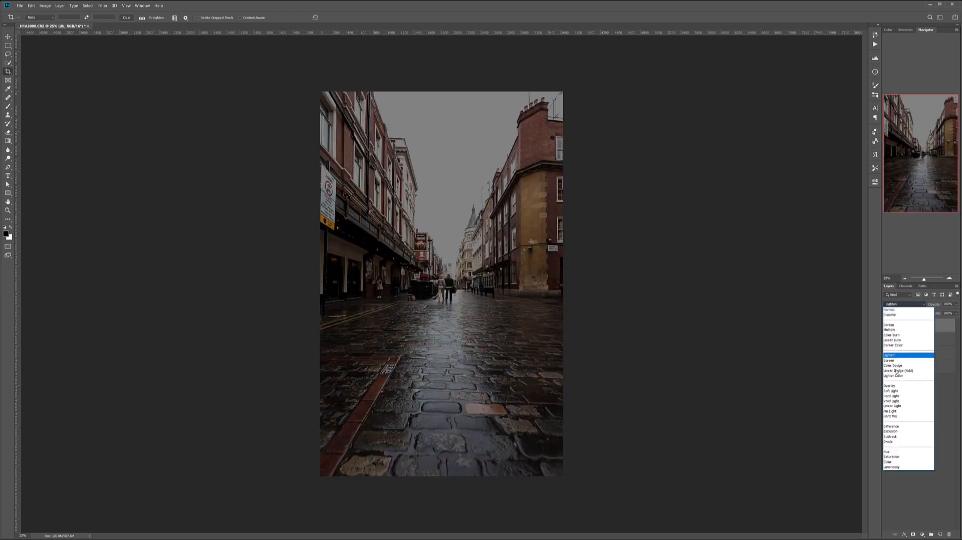
pyautogui.click(897, 391)
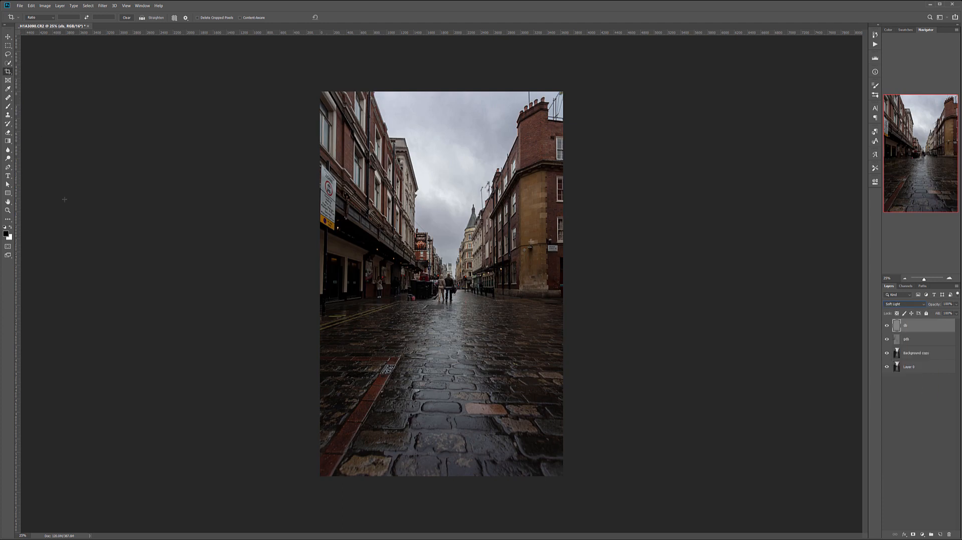
# Step: Prepare a soft round brush of about 1100 px with 0% hardness for painting on the db layer
pyautogui.click(8, 107)
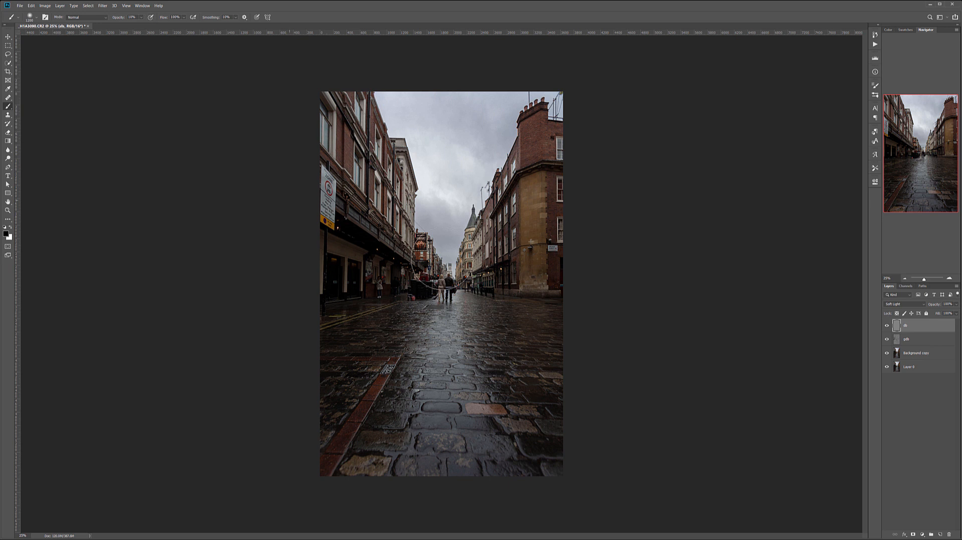
pyautogui.press('[')
pyautogui.press('[')
pyautogui.press('[')
pyautogui.press('[')
pyautogui.press(']')
pyautogui.press(']')
pyautogui.rightClick(507, 346)
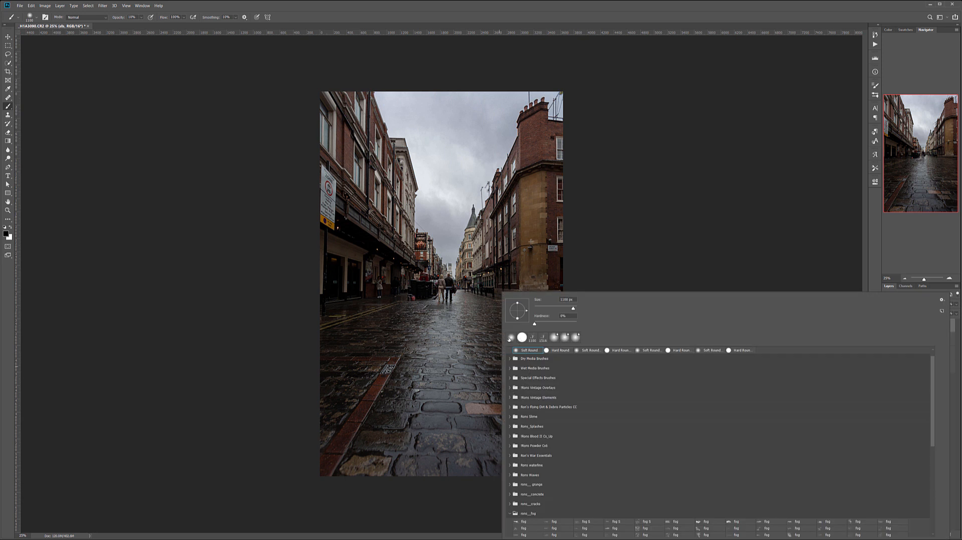
pyautogui.click(240, 304)
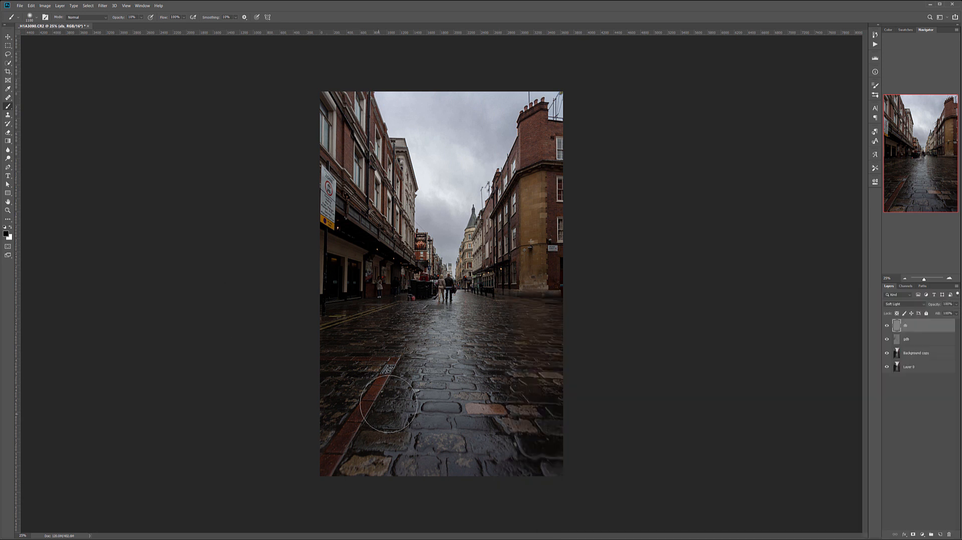
# Step: Lower the brush opacity to 5% and switch the foreground colour to white
pyautogui.click(141, 18)
pyautogui.moveTo(142, 27); pyautogui.dragTo(140, 26)
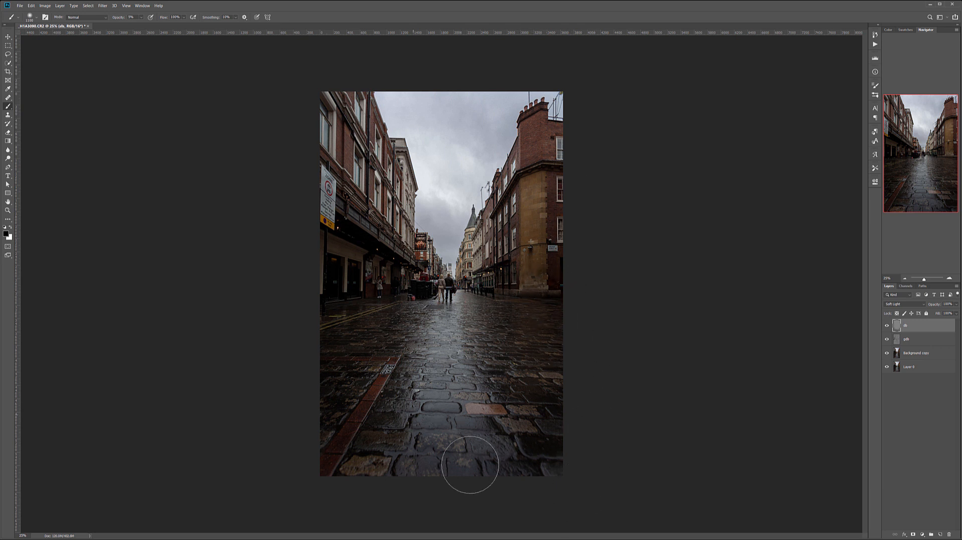
pyautogui.press('x')
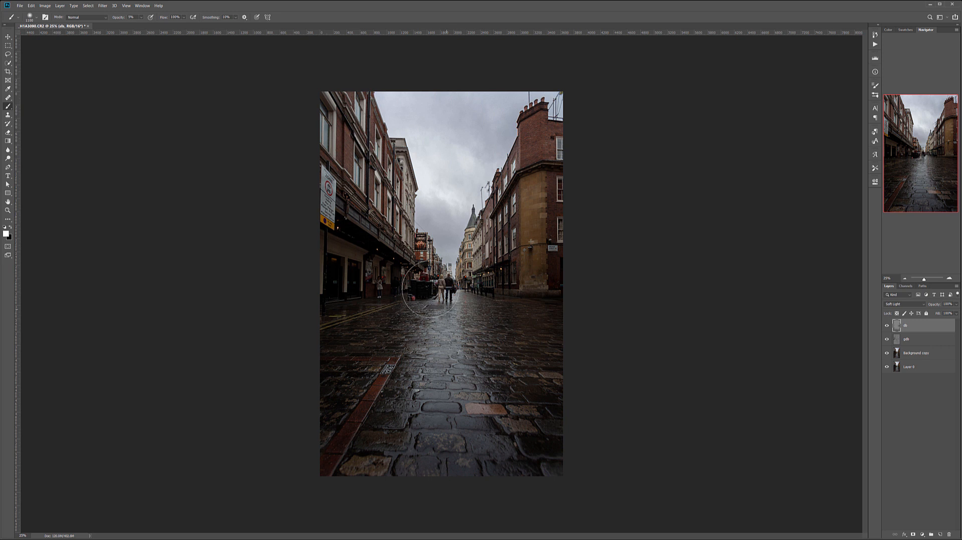
# Step: Switch the brush colour to black for darkening, and compare the photo with and without the db layer
pyautogui.press('x')
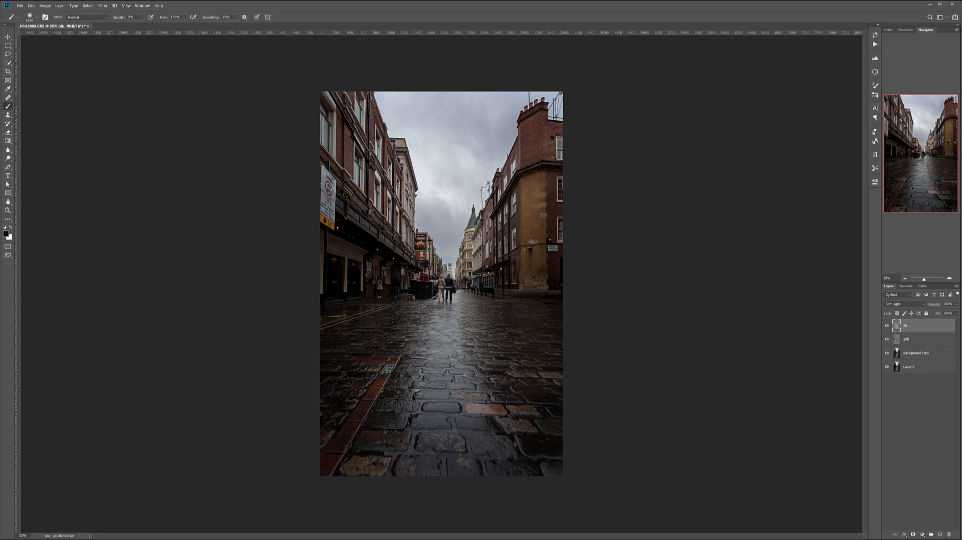
pyautogui.click(887, 326)
pyautogui.click(887, 326)
pyautogui.click(887, 326)
pyautogui.click(887, 326)
pyautogui.click(887, 326)
pyautogui.click(887, 326)
# Step: Add a Selective Color adjustment layer and tint the Blacks teal by raising cyan and slightly reducing magenta, yellow and black
pyautogui.click(923, 535)
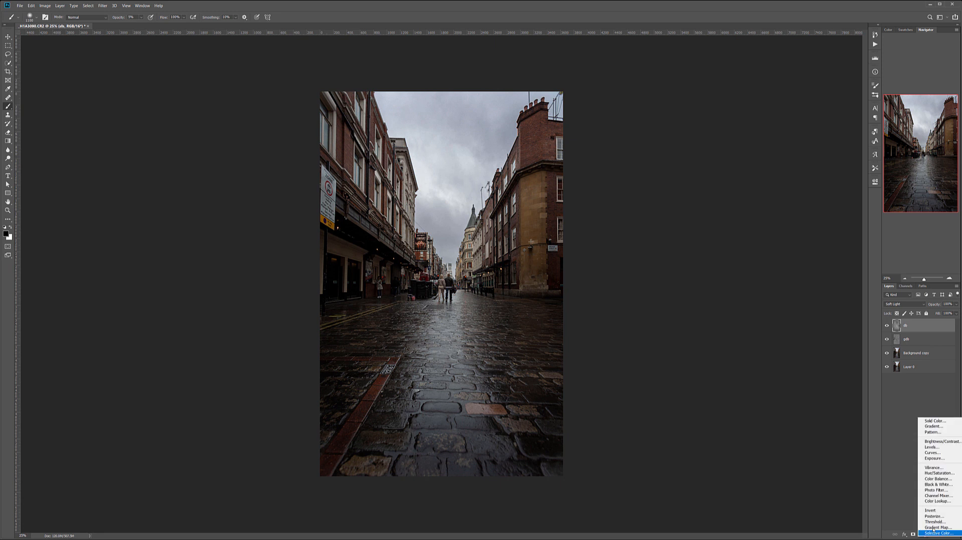
pyautogui.click(935, 533)
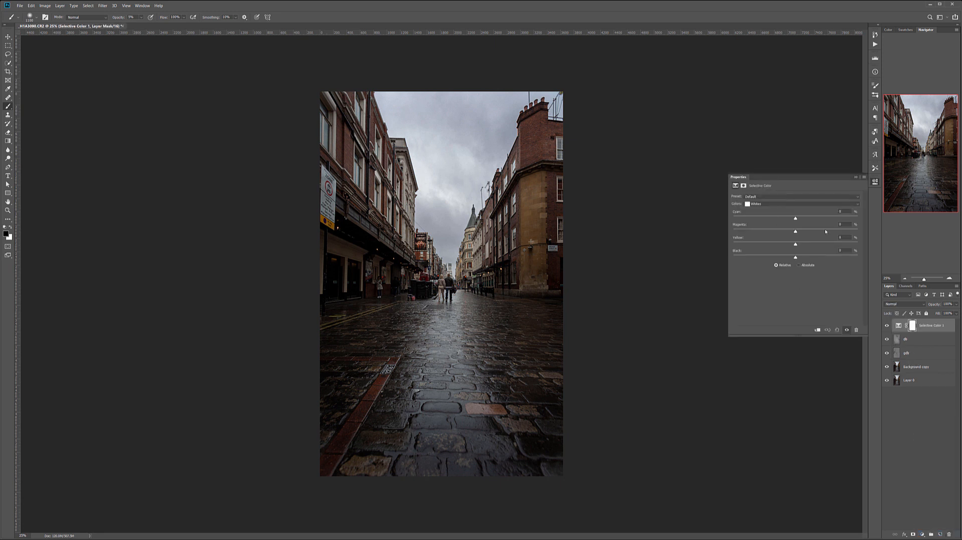
pyautogui.click(811, 203)
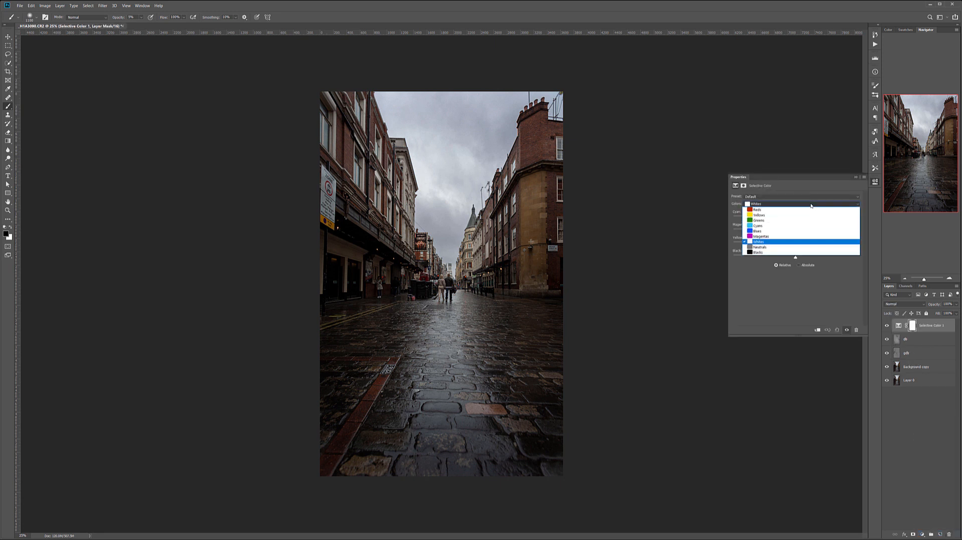
pyautogui.click(765, 253)
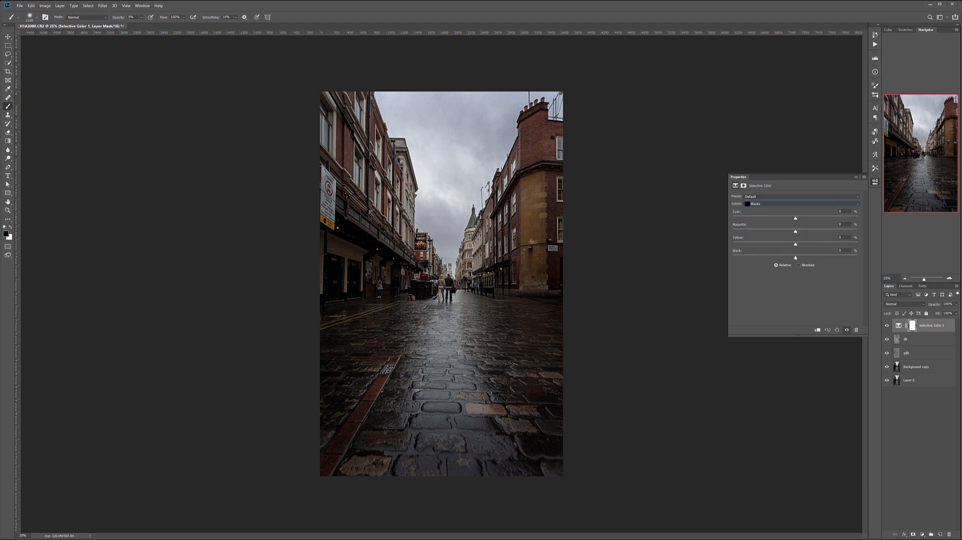
pyautogui.moveTo(795, 258)
pyautogui.mouseDown()
pyautogui.moveTo(812, 256)
pyautogui.moveTo(770, 257)
pyautogui.moveTo(800, 260)
pyautogui.moveTo(792, 260)
pyautogui.mouseUp()
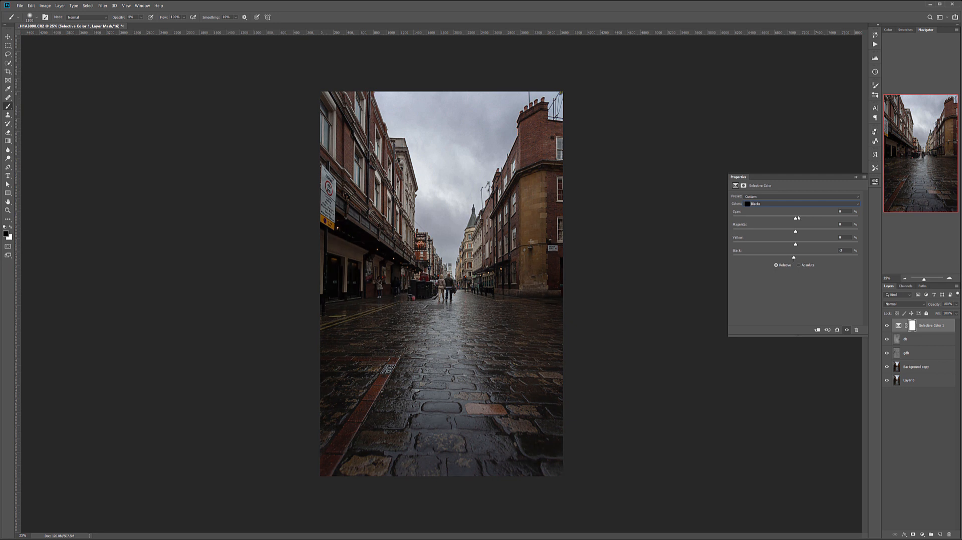
pyautogui.moveTo(795, 219); pyautogui.dragTo(794, 258)
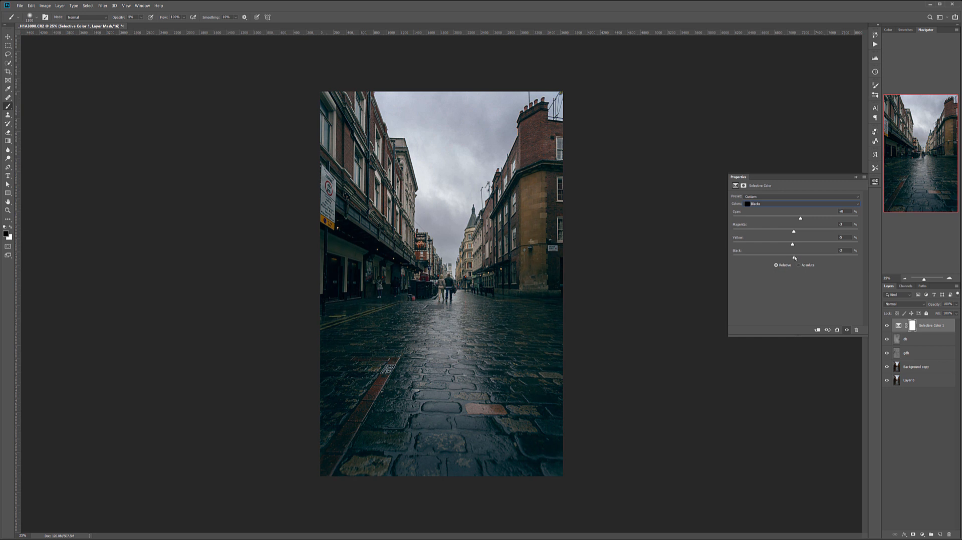
# Step: Fine-tune the Neutrals in Selective Color, and set the Whites to cyan +21, magenta +9 and yellow -24
pyautogui.click(777, 204)
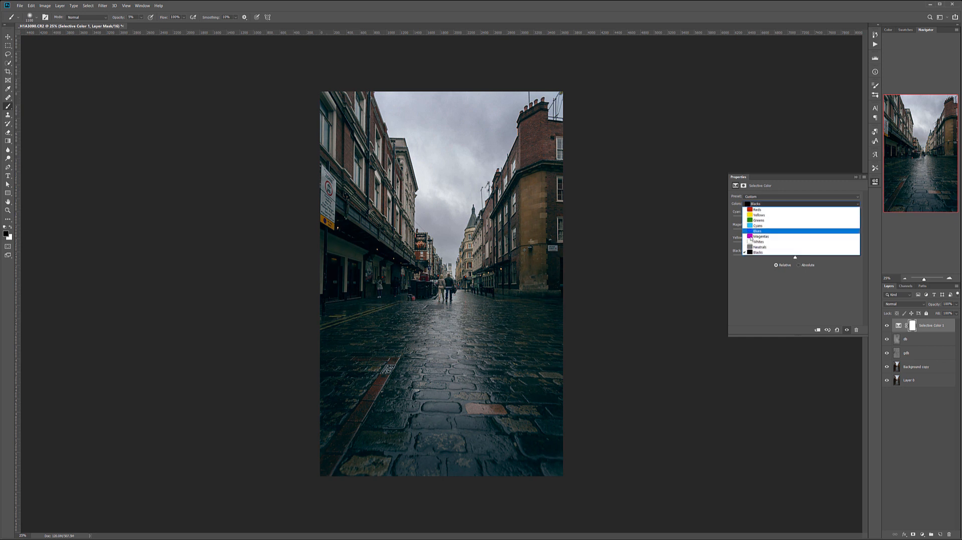
pyautogui.click(755, 247)
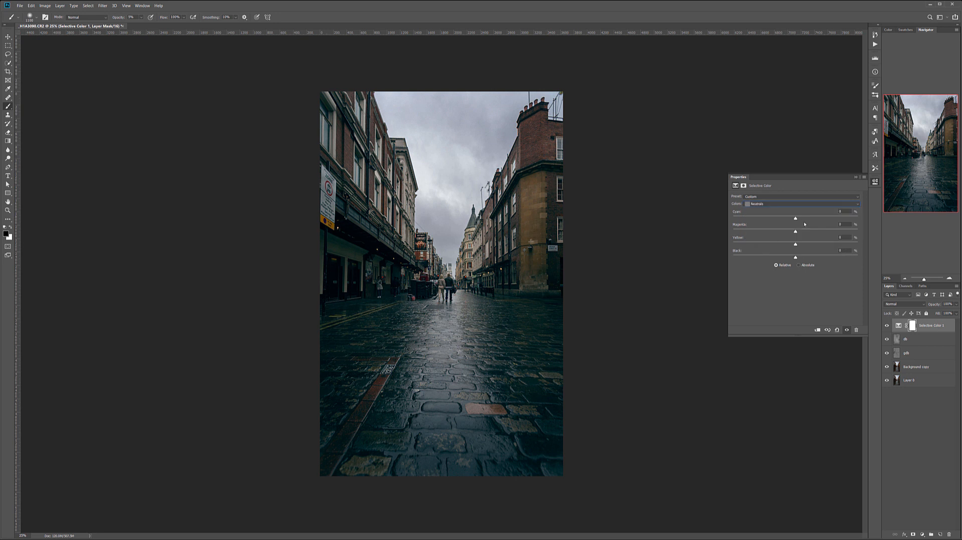
pyautogui.moveTo(797, 218); pyautogui.dragTo(795, 245)
pyautogui.moveTo(793, 219); pyautogui.dragTo(794, 219)
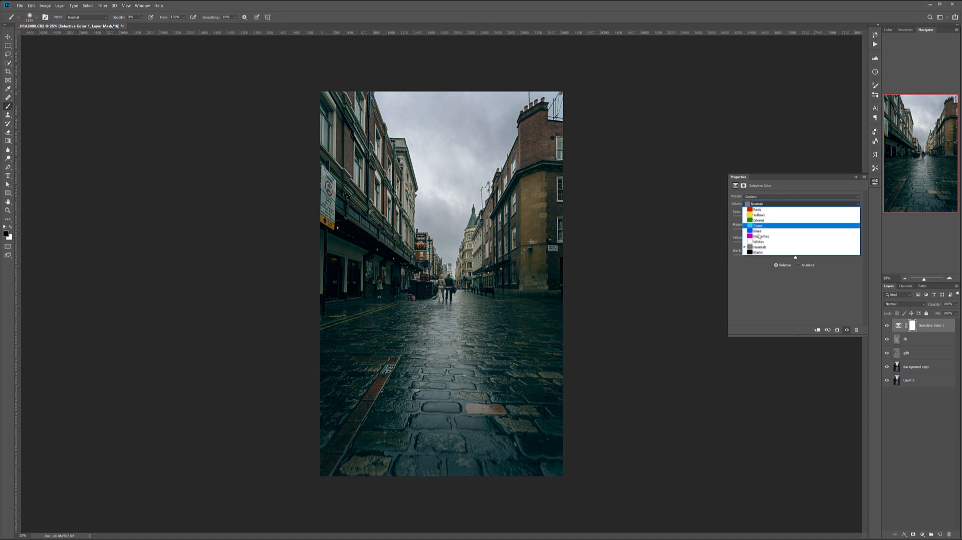
pyautogui.click(801, 241)
pyautogui.moveTo(794, 218)
pyautogui.mouseDown()
pyautogui.moveTo(774, 219)
pyautogui.moveTo(808, 244)
pyautogui.moveTo(777, 244)
pyautogui.moveTo(809, 219)
pyautogui.mouseUp()
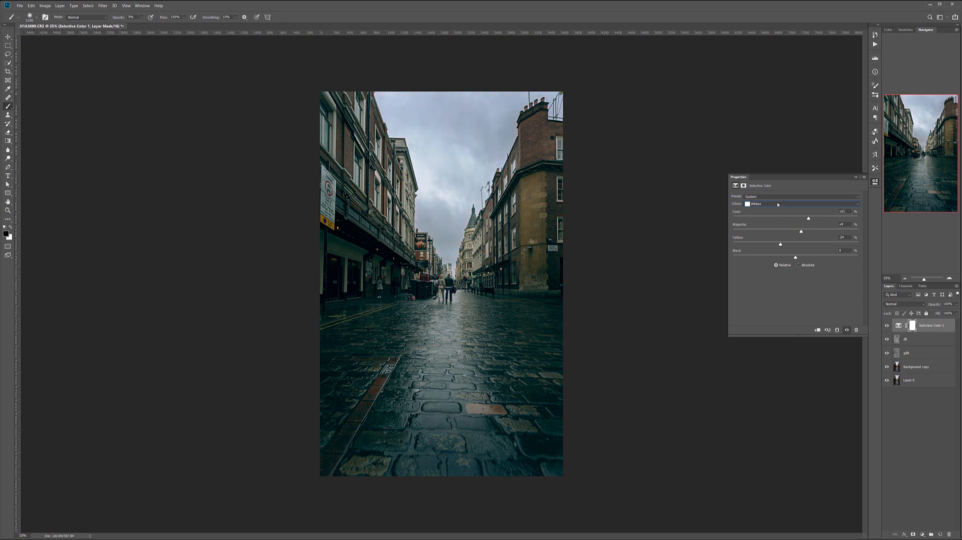
# Step: Refine the cyan, magenta and yellow of the Neutrals, and compare the photo with and without the Selective Color layer
pyautogui.click(778, 204)
pyautogui.click(797, 237)
pyautogui.moveTo(793, 246)
pyautogui.mouseDown()
pyautogui.moveTo(805, 245)
pyautogui.moveTo(785, 232)
pyautogui.moveTo(798, 231)
pyautogui.mouseUp()
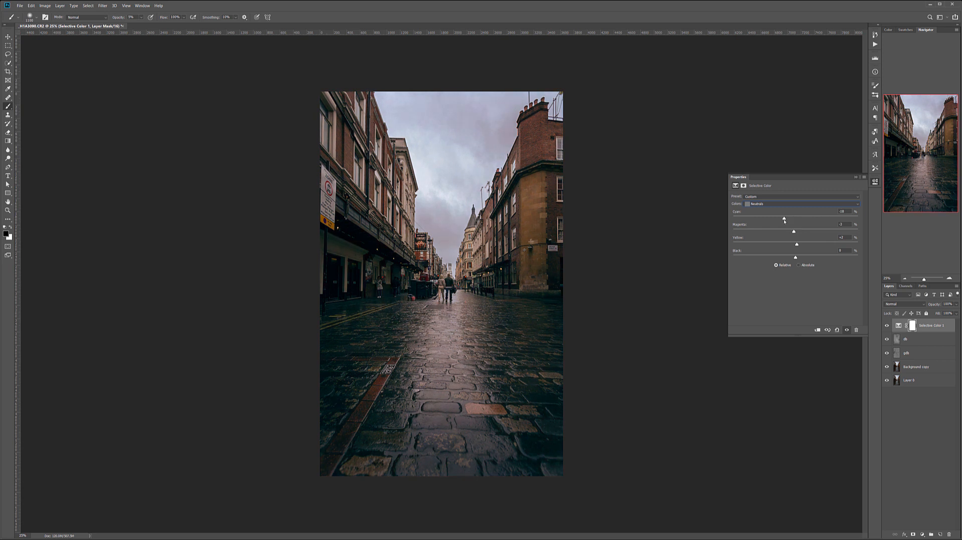
pyautogui.moveTo(791, 221); pyautogui.dragTo(792, 221)
pyautogui.click(886, 326)
pyautogui.click(886, 326)
pyautogui.click(887, 325)
pyautogui.click(887, 325)
# Step: Mute the Reds in Selective Color by setting cyan to +12 and reducing magenta, yellow and black
pyautogui.click(805, 205)
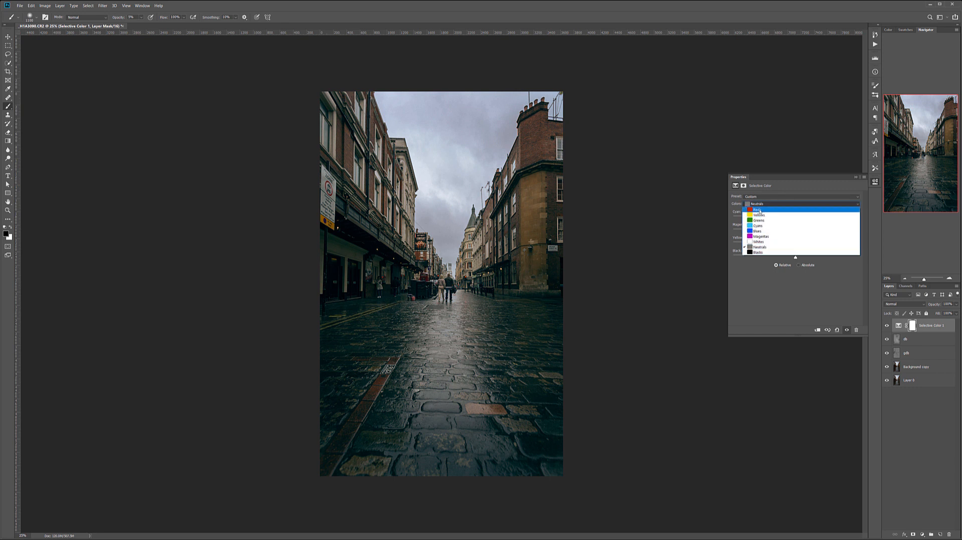
pyautogui.click(802, 207)
pyautogui.moveTo(796, 259); pyautogui.dragTo(716, 273)
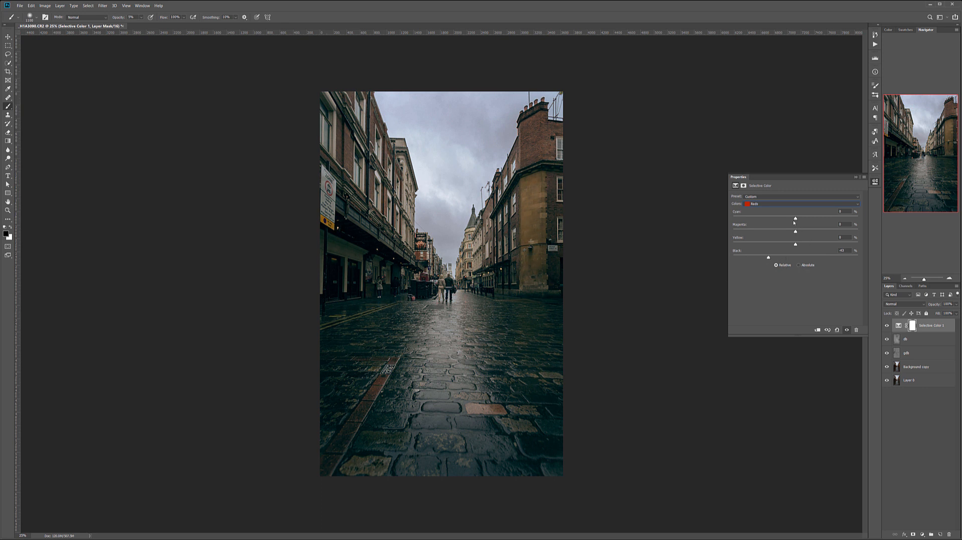
pyautogui.moveTo(795, 219)
pyautogui.mouseDown()
pyautogui.moveTo(778, 218)
pyautogui.moveTo(803, 216)
pyautogui.mouseUp()
pyautogui.moveTo(771, 243); pyautogui.dragTo(776, 243)
# Step: Hide the Selective Color layer and add a Curves adjustment layer with the Color blend mode
pyautogui.click(887, 325)
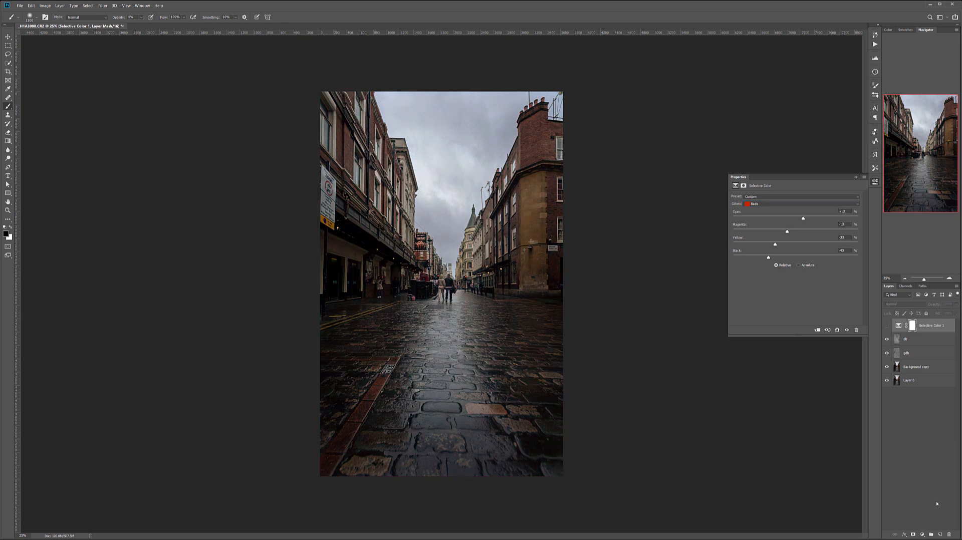
pyautogui.click(921, 535)
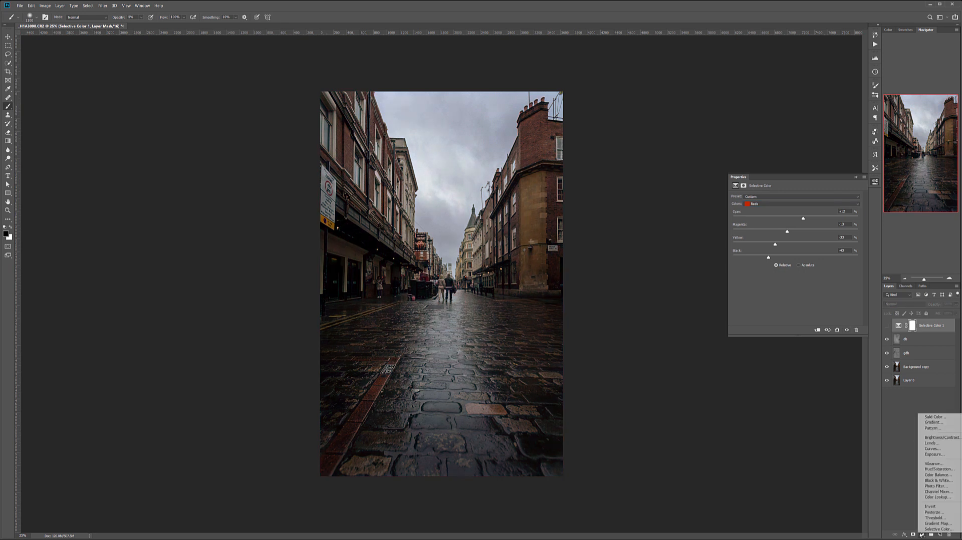
pyautogui.click(932, 448)
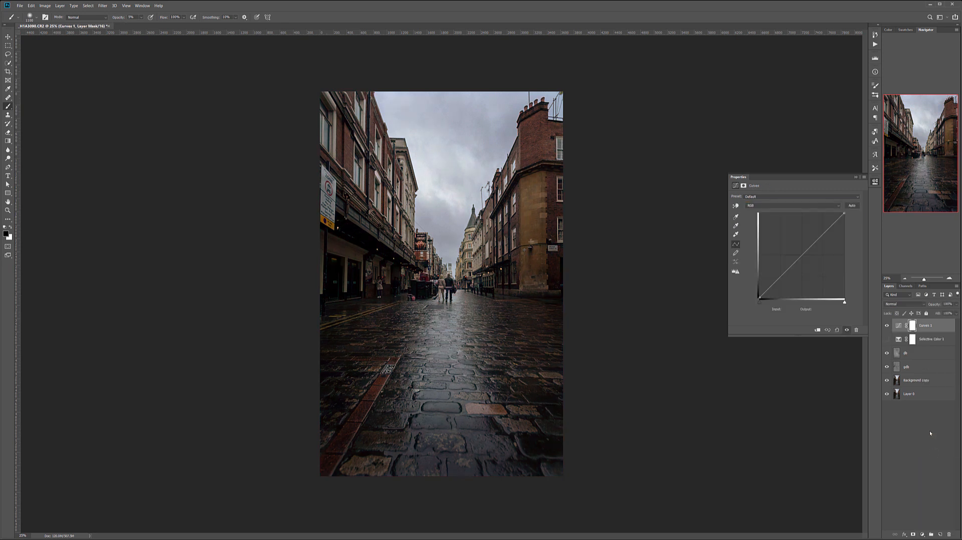
pyautogui.click(904, 304)
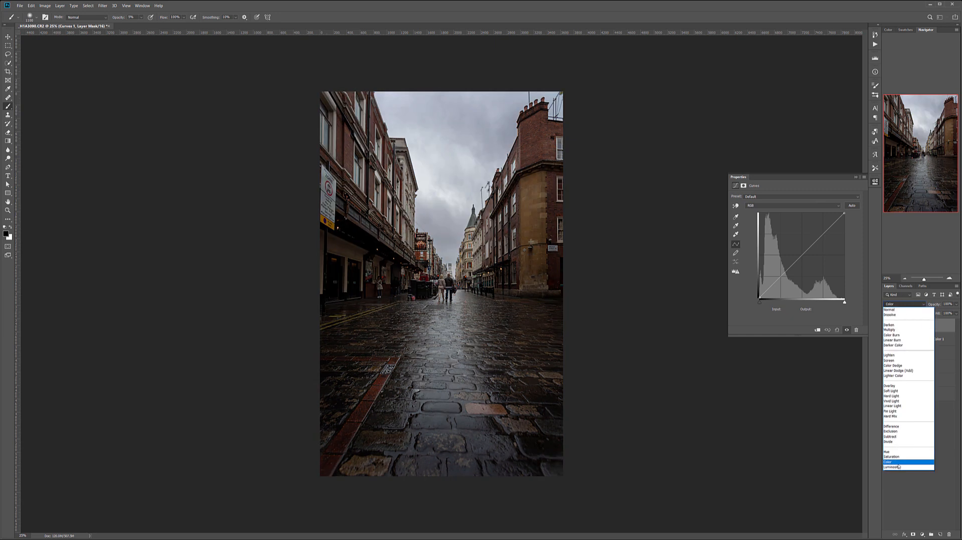
pyautogui.click(898, 462)
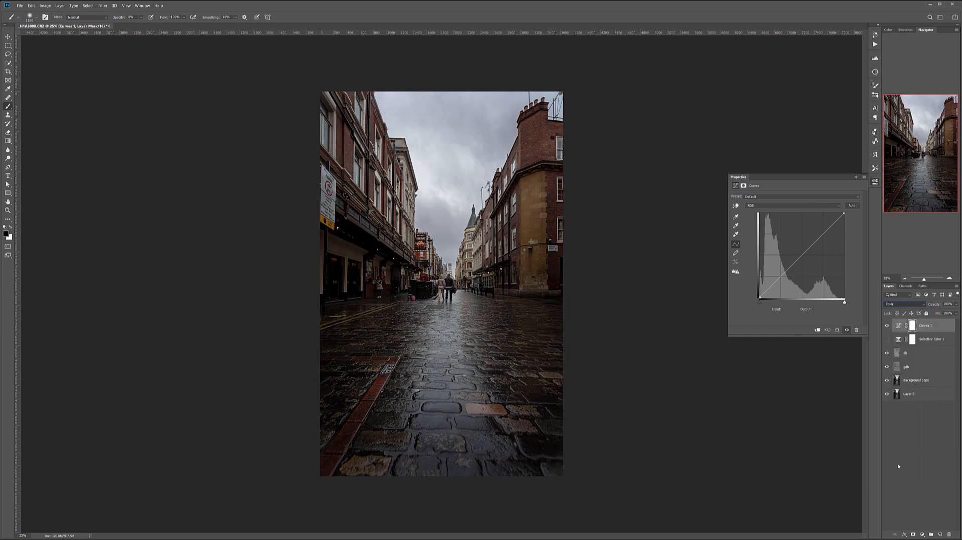
# Step: Tint the shadows blue by raising the black point of the Blue channel curve, and pull its midtones down slightly
pyautogui.click(824, 204)
pyautogui.click(792, 226)
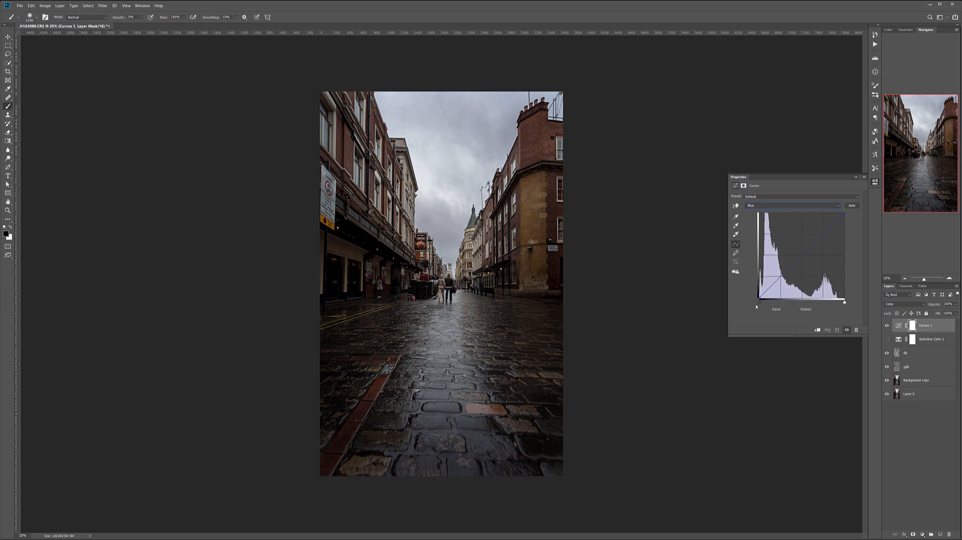
pyautogui.moveTo(759, 299); pyautogui.dragTo(766, 282)
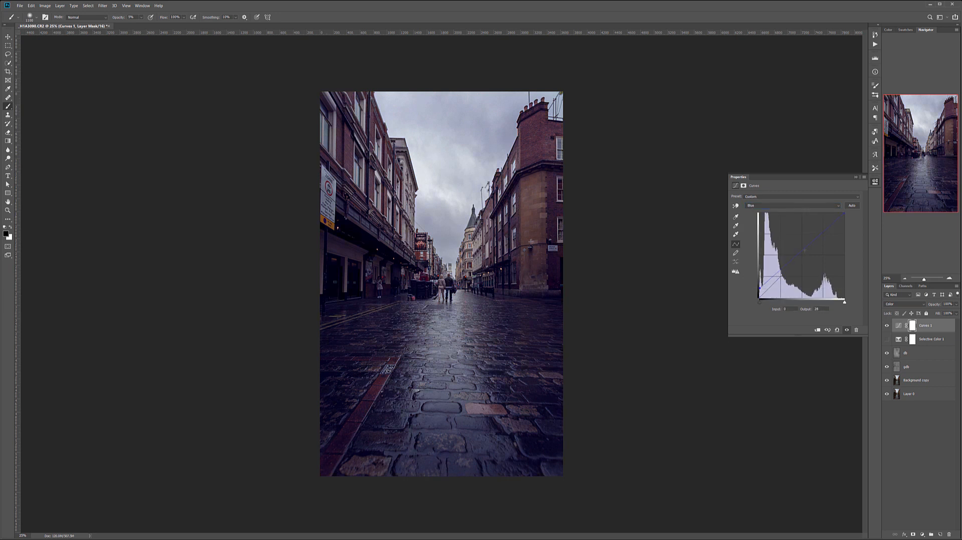
pyautogui.moveTo(803, 251); pyautogui.dragTo(805, 256)
# Step: Lower the shadows and darker midtones of the Red channel curve, anchor its upper tones, and compare with the Curves layer off
pyautogui.click(758, 205)
pyautogui.click(758, 216)
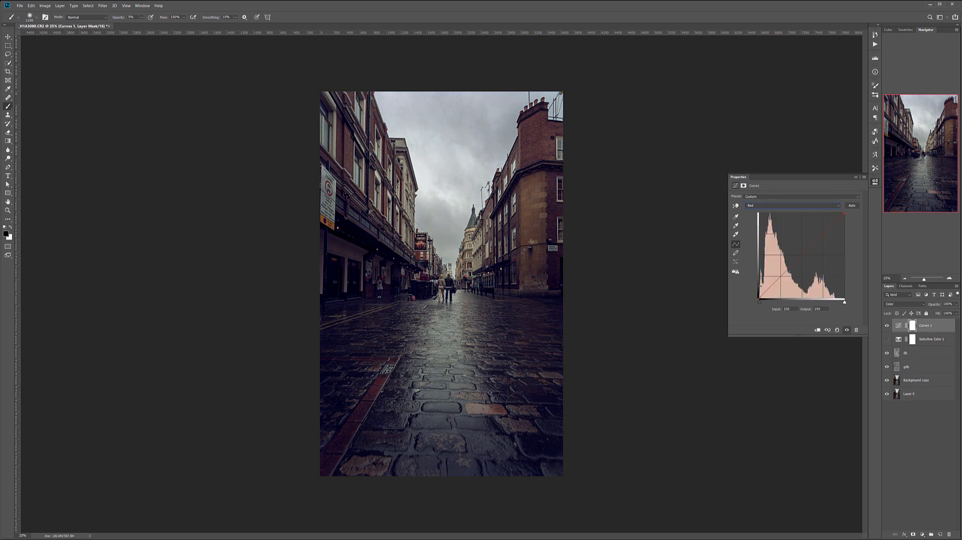
pyautogui.moveTo(759, 299); pyautogui.dragTo(762, 299)
pyautogui.moveTo(786, 271); pyautogui.dragTo(785, 278)
pyautogui.click(811, 245)
pyautogui.click(888, 326)
pyautogui.click(888, 325)
pyautogui.click(888, 326)
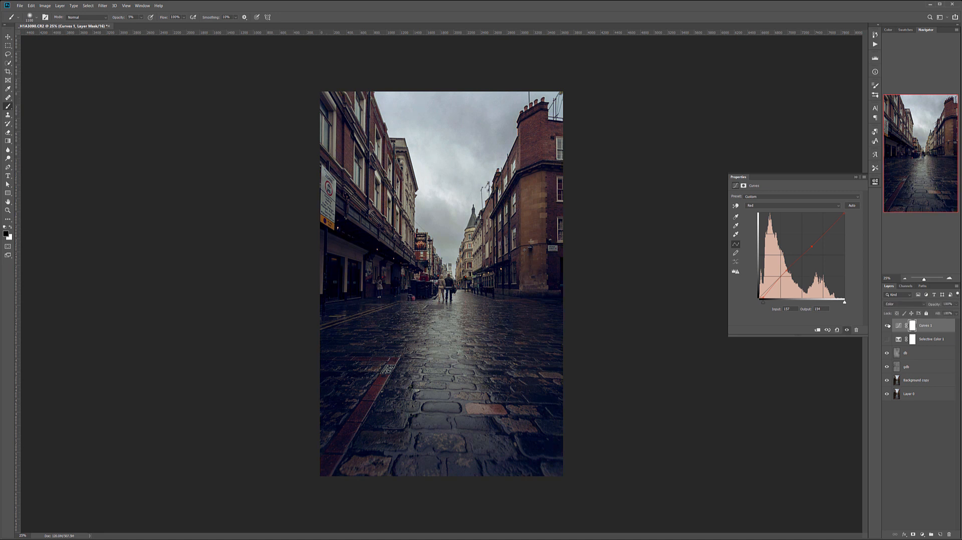
pyautogui.click(888, 326)
# Step: Show both the Selective Color 1 and Curves 1 layers together and lower the opacity of Curves 1
pyautogui.click(887, 339)
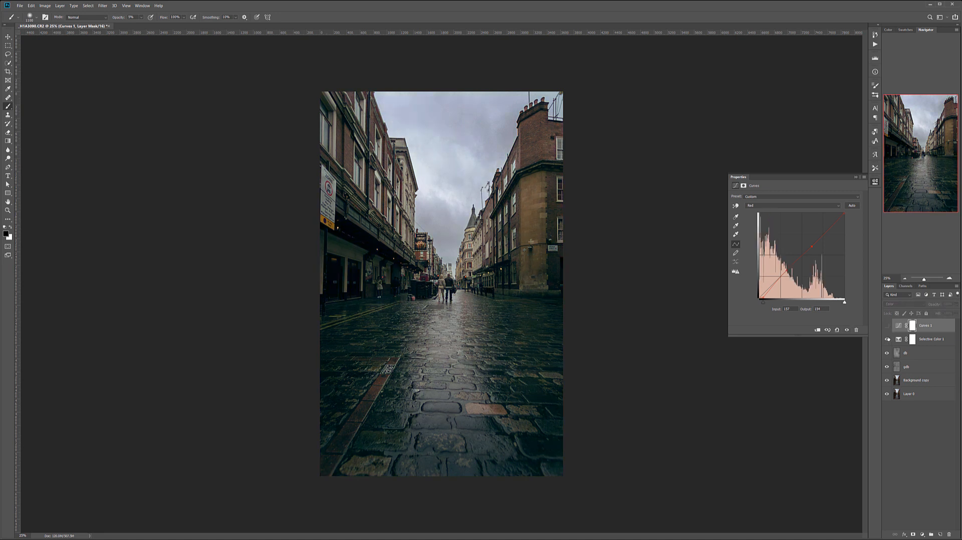
pyautogui.click(887, 339)
pyautogui.click(887, 339)
pyautogui.click(887, 326)
pyautogui.click(955, 306)
pyautogui.moveTo(953, 314)
pyautogui.mouseDown()
pyautogui.moveTo(925, 313)
pyautogui.moveTo(939, 312)
pyautogui.mouseUp()
# Step: Add a second Curves adjustment layer above Curves 1 and set its blend mode to Luminosity
pyautogui.click(921, 535)
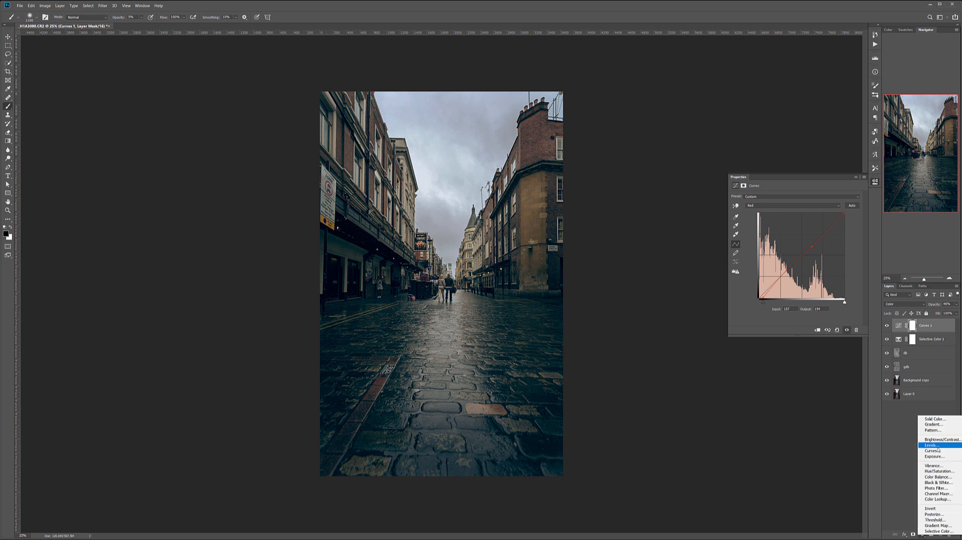
pyautogui.click(934, 450)
pyautogui.click(905, 304)
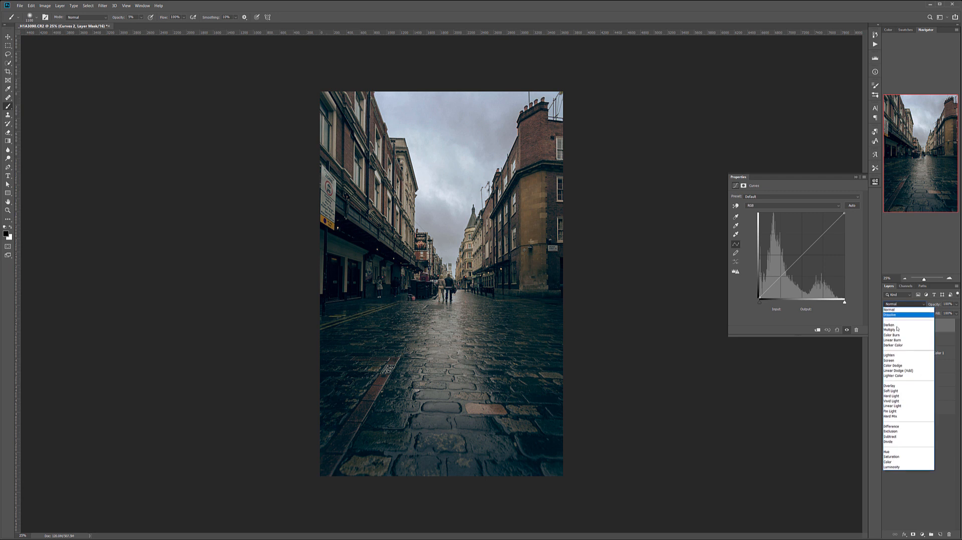
pyautogui.click(902, 468)
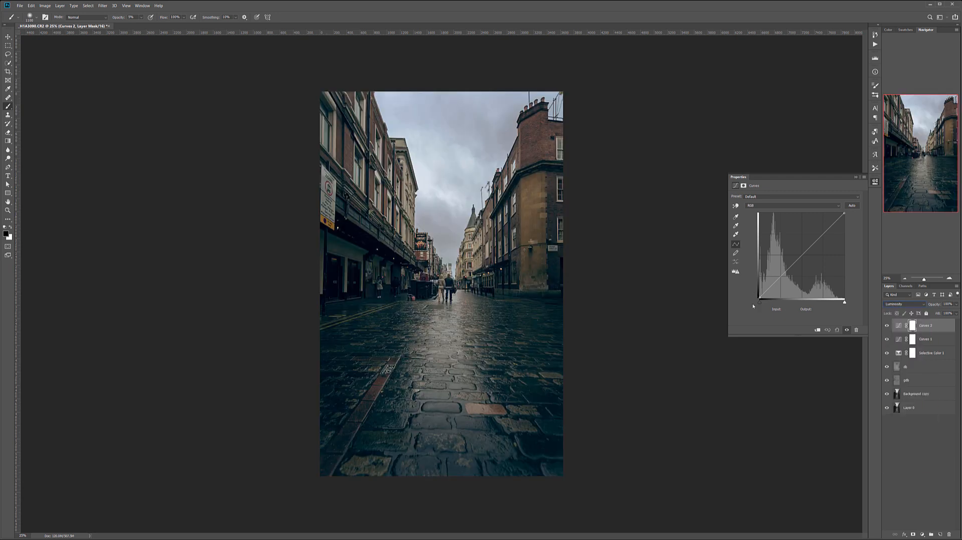
# Step: Fade the contrast on the Luminosity curve by raising the black point to output 17 and slightly lowering the white point
pyautogui.moveTo(760, 297)
pyautogui.mouseDown()
pyautogui.moveTo(776, 298)
pyautogui.moveTo(759, 292)
pyautogui.mouseUp()
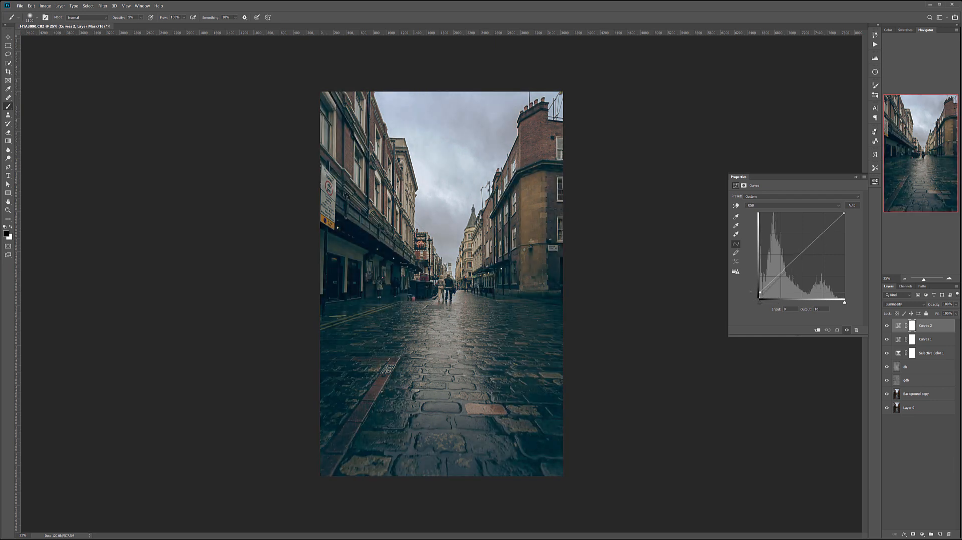
pyautogui.moveTo(844, 213); pyautogui.dragTo(845, 219)
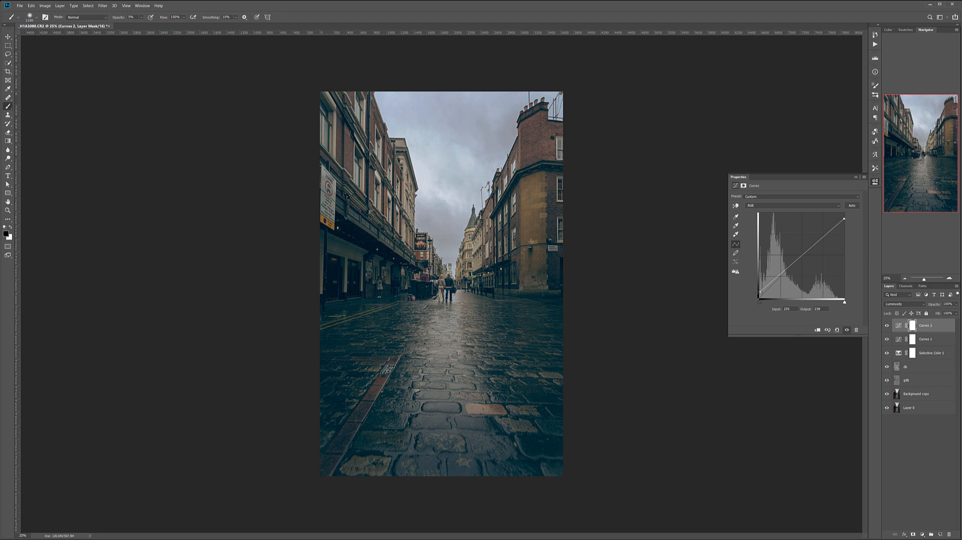
pyautogui.moveTo(759, 299); pyautogui.dragTo(759, 291)
# Step: Add a Curves layer named vn directly below Selective Color 1 and drop its white point to output 0
pyautogui.click(922, 535)
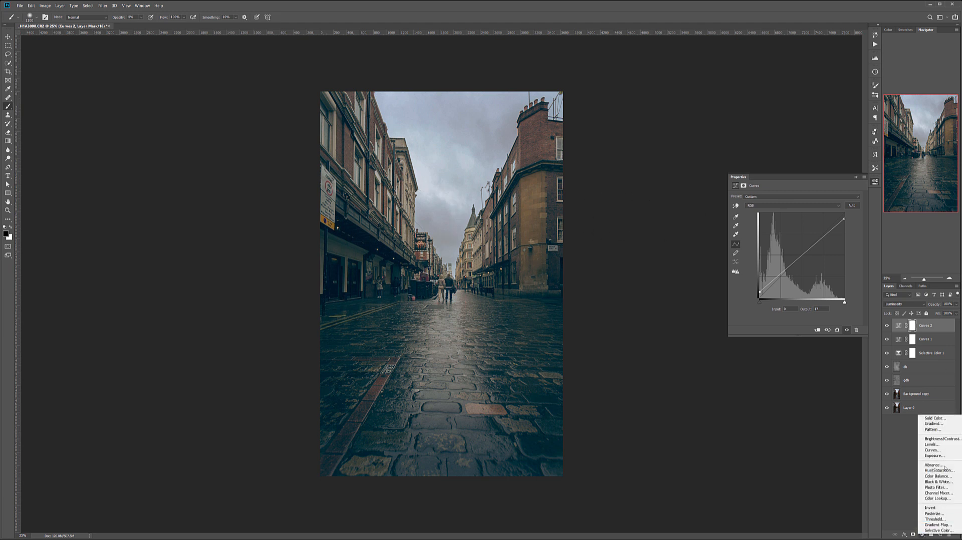
pyautogui.click(953, 451)
pyautogui.moveTo(943, 326); pyautogui.dragTo(920, 368)
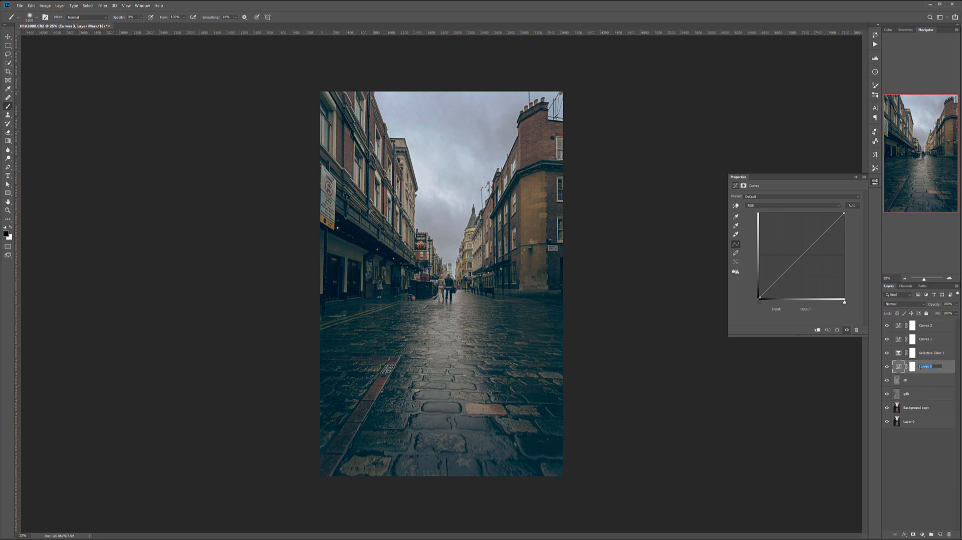
pyautogui.doubleClick(925, 367)
pyautogui.write('vn')
pyautogui.press('Return')
pyautogui.moveTo(844, 214); pyautogui.dragTo(845, 300)
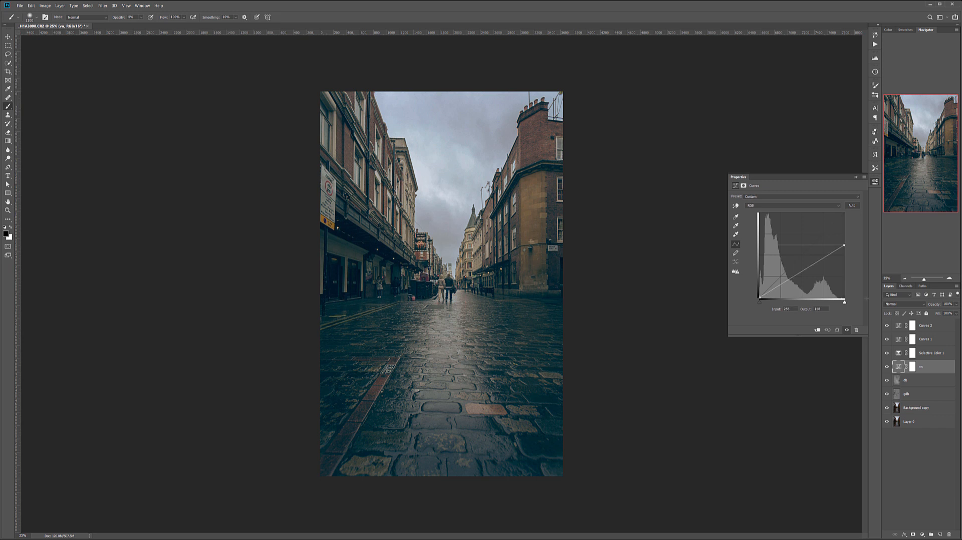
# Step: Select a rectangle just inside the photo's edges and fill it with black on the vn layer's mask
pyautogui.click(8, 45)
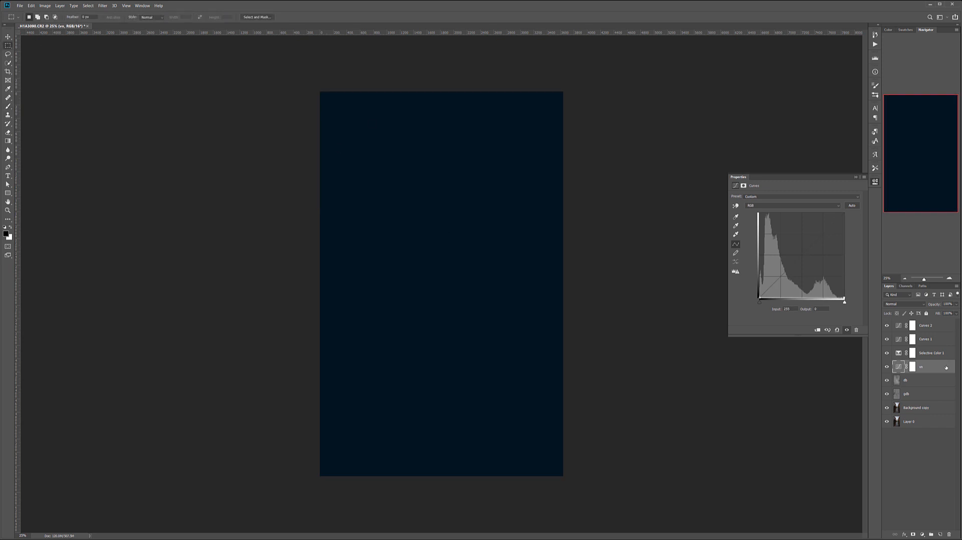
pyautogui.moveTo(324, 96); pyautogui.dragTo(558, 472)
pyautogui.hotkey('alt', 'BackSpace')
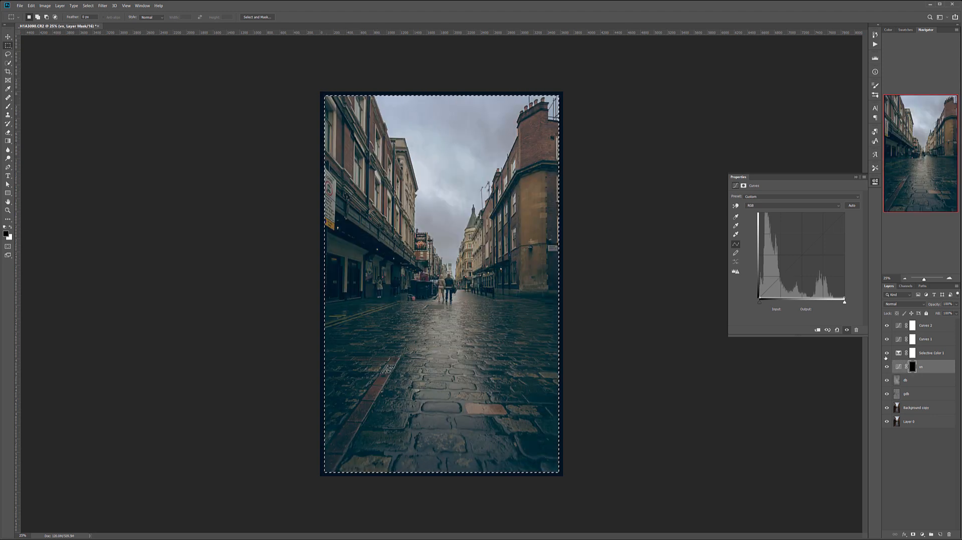
# Step: Deselect the rectangle and strongly feather the vn layer mask into a soft vignette
pyautogui.hotkey('ctrl', 'd')
pyautogui.click(743, 186)
pyautogui.moveTo(734, 242); pyautogui.dragTo(840, 242)
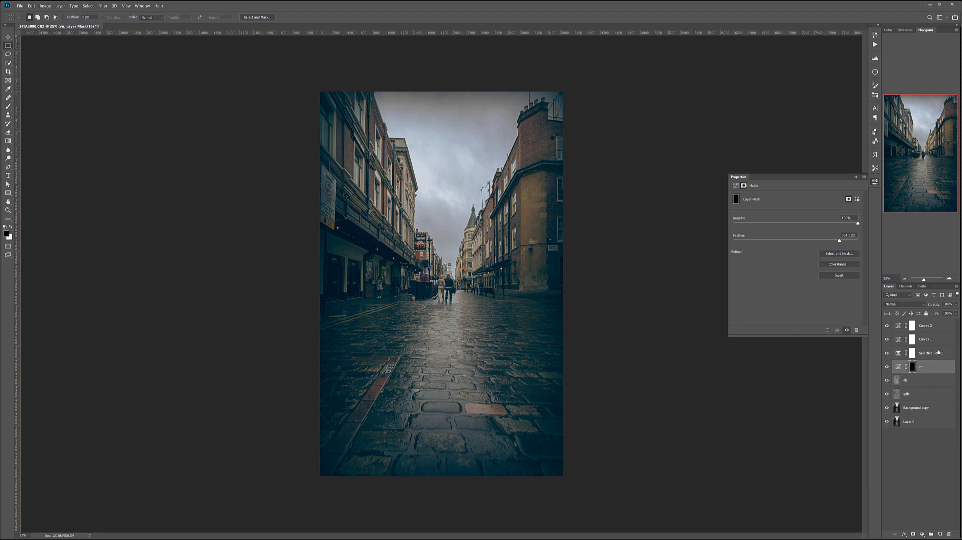
# Step: Set the vn layer's blend mode to Soft Light and toggle the layer's visibility to compare the vignette's effect
pyautogui.click(920, 304)
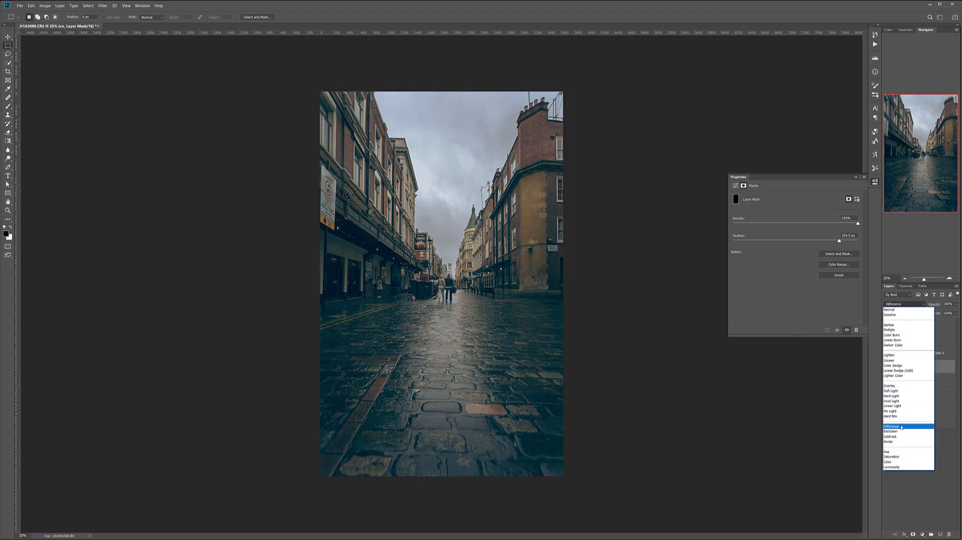
pyautogui.click(892, 391)
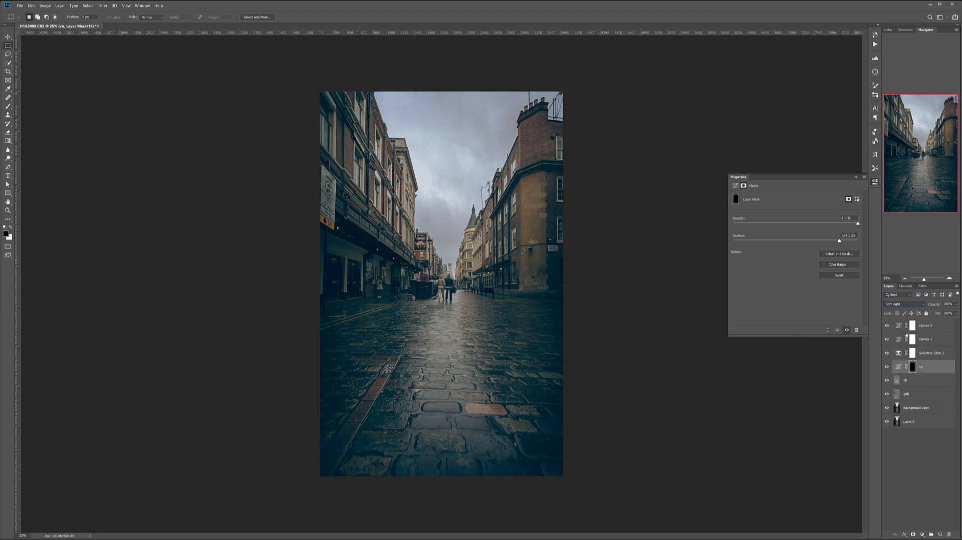
pyautogui.click(887, 368)
pyautogui.click(887, 367)
pyautogui.click(887, 368)
pyautogui.click(886, 367)
pyautogui.click(887, 367)
pyautogui.click(887, 367)
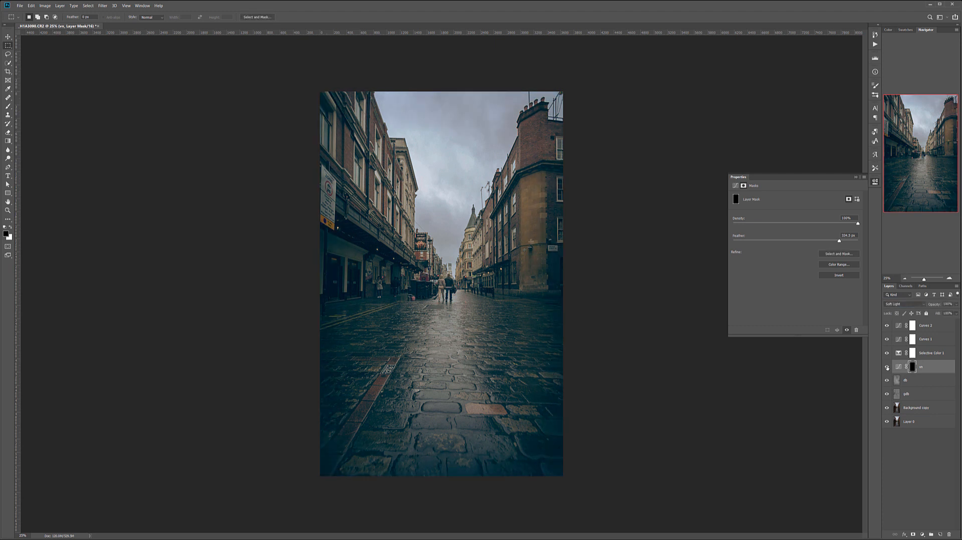
# Step: Try moving the white point on the vn layer's curve and undo the change
pyautogui.click(735, 187)
pyautogui.moveTo(844, 300); pyautogui.dragTo(700, 187)
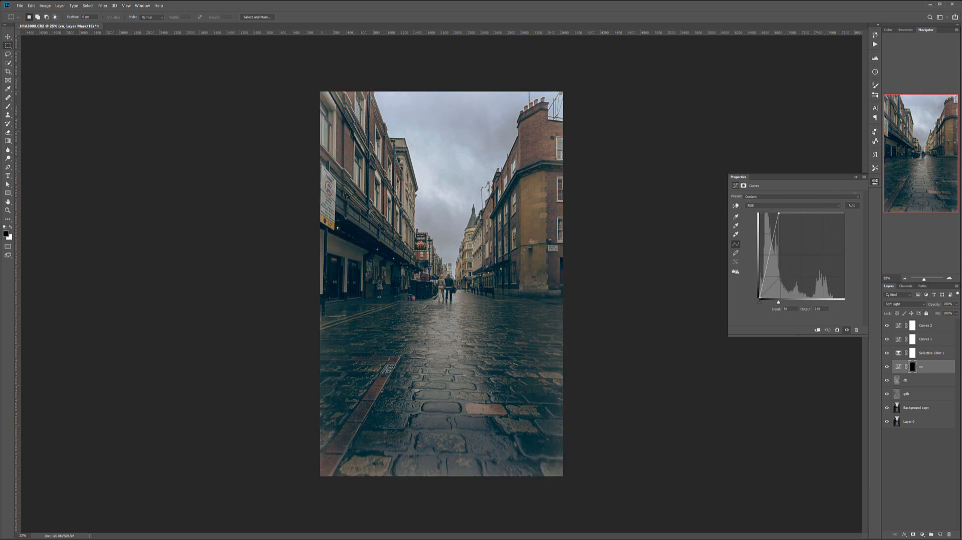
pyautogui.hotkey('ctrl', 'z')
pyautogui.moveTo(844, 298)
pyautogui.mouseDown()
pyautogui.moveTo(713, 134)
pyautogui.moveTo(845, 250)
pyautogui.moveTo(845, 300)
pyautogui.mouseUp()
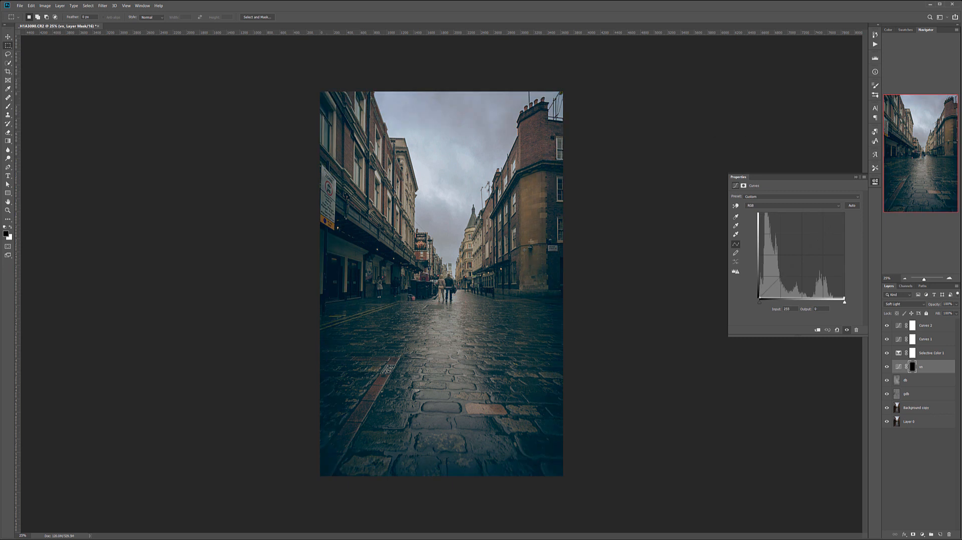
# Step: Lower the opacity of the Selective Color 1 layer to 42%
pyautogui.click(940, 353)
pyautogui.click(957, 305)
pyautogui.moveTo(955, 313); pyautogui.dragTo(912, 312)
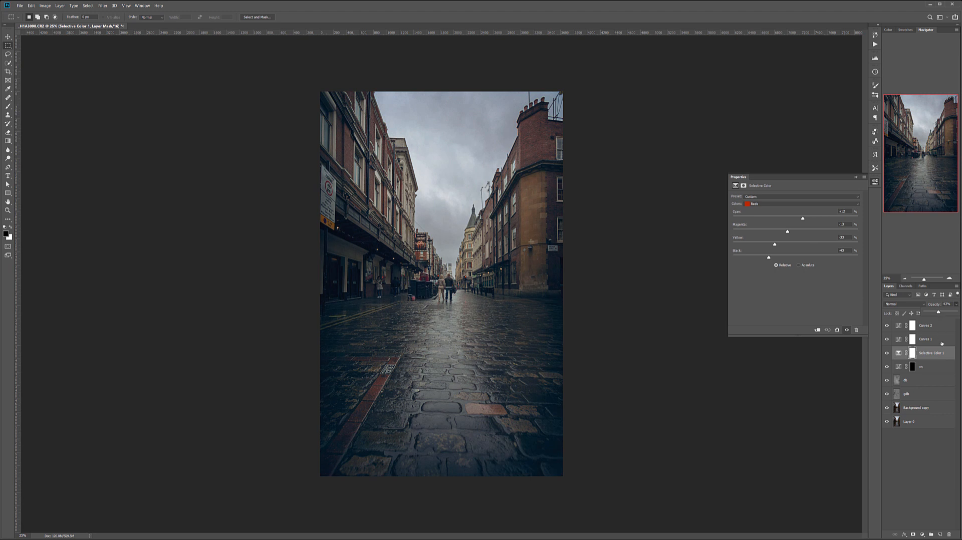
# Step: Lower the opacity of the Curves 1 layer, check the Curves 2 layer and reselect Selective Color 1
pyautogui.click(941, 337)
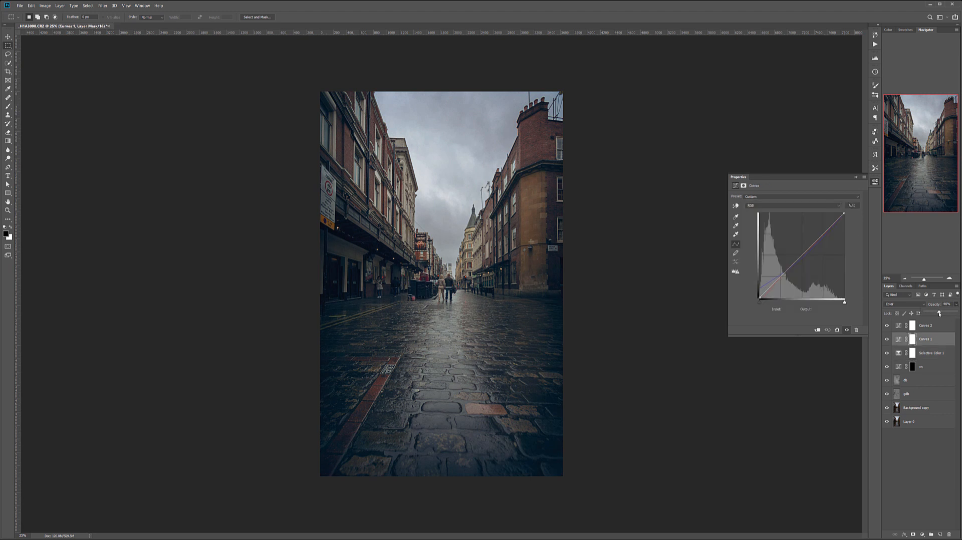
pyautogui.moveTo(931, 314); pyautogui.dragTo(945, 315)
pyautogui.click(948, 329)
pyautogui.click(945, 340)
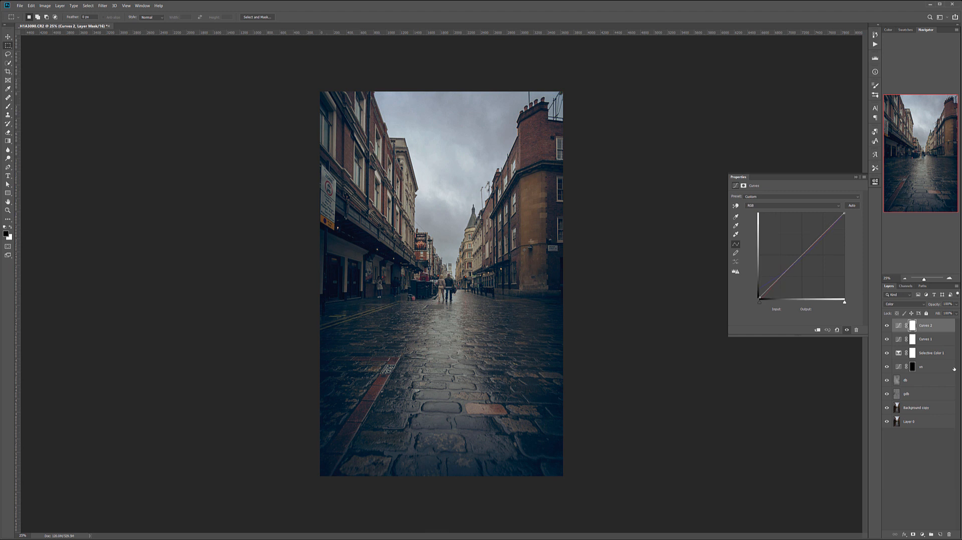
pyautogui.click(948, 354)
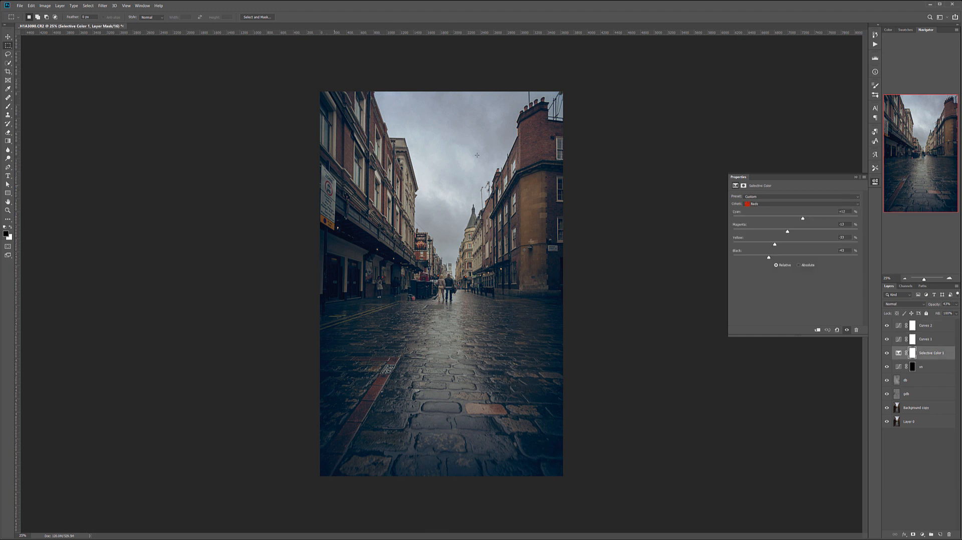